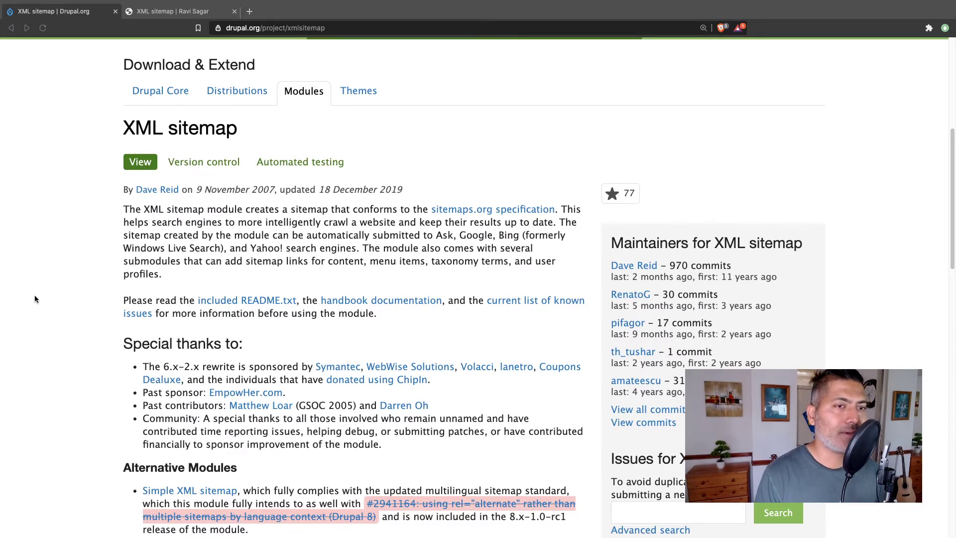
# - Bring the browser showing the drupal.org XML sitemap project page into focus
pyautogui.click(84, 277)
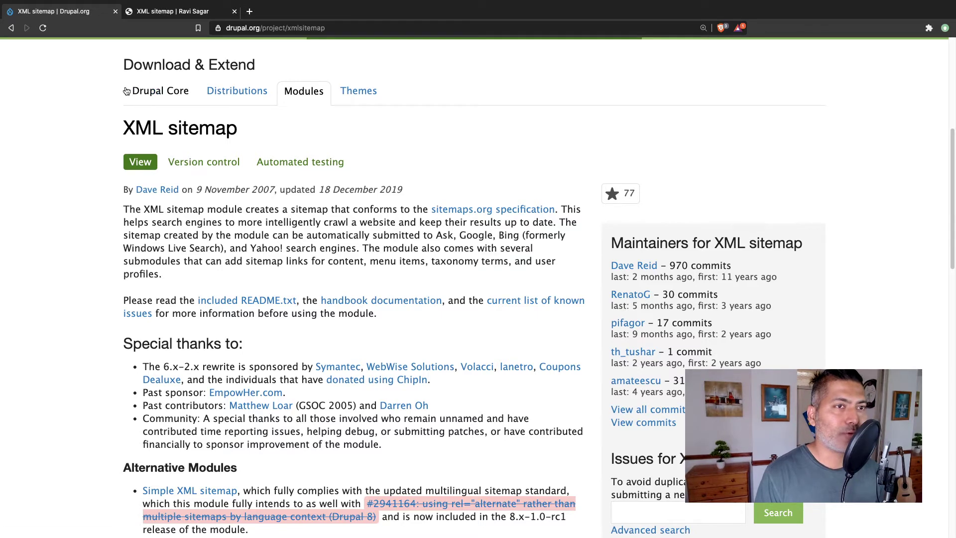
# - Open the site's XML sitemap list, preview the Add XML Sitemap form, then return to the list
pyautogui.click(171, 12)
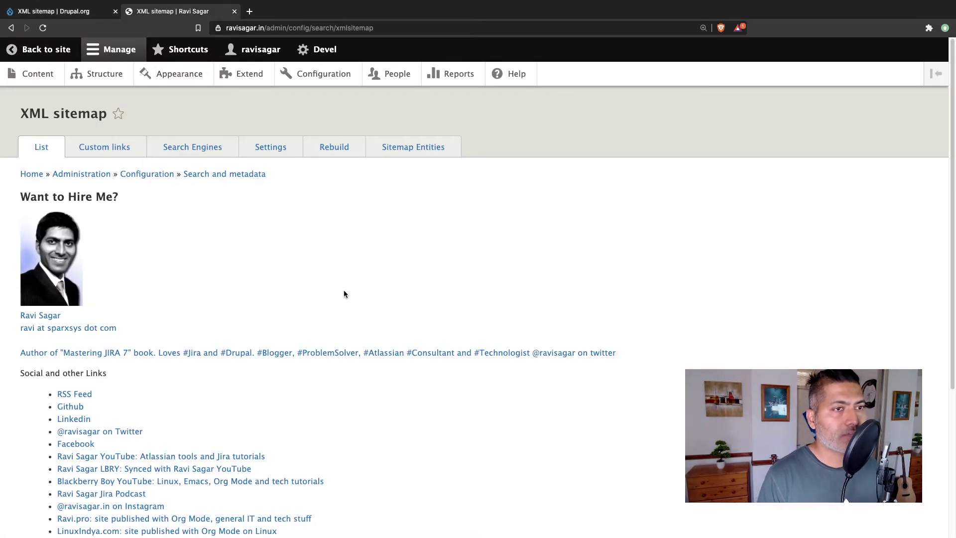
pyautogui.scroll(-4, 344, 294)
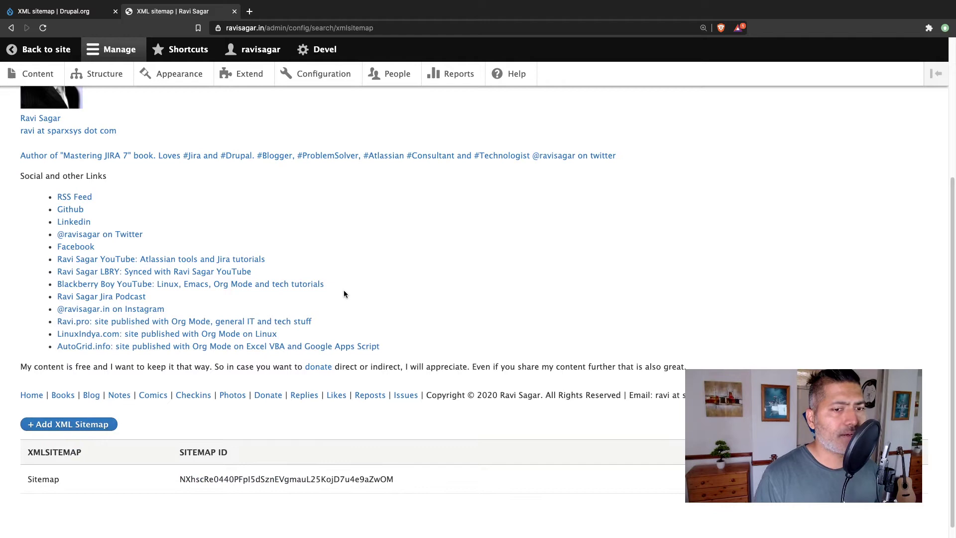
pyautogui.click(86, 430)
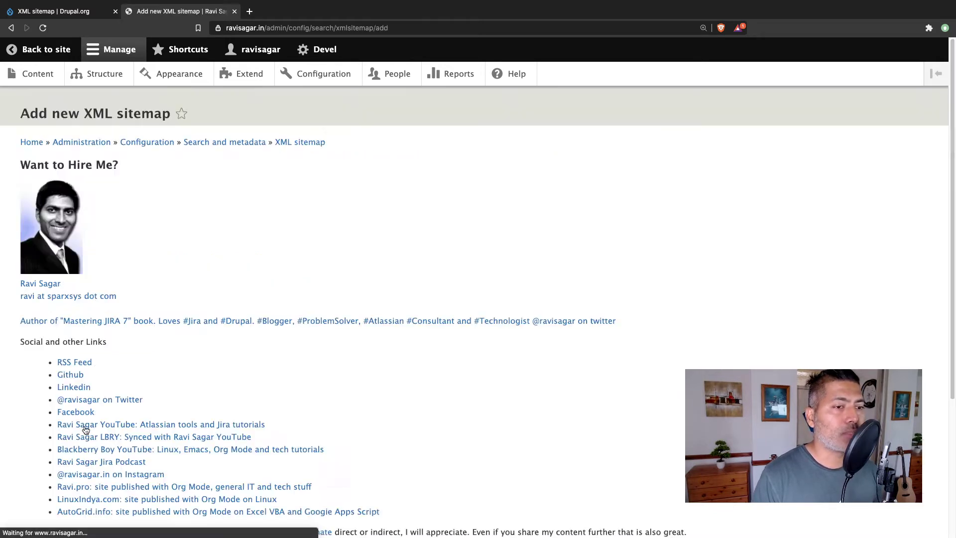
pyautogui.scroll(-4, 234, 339)
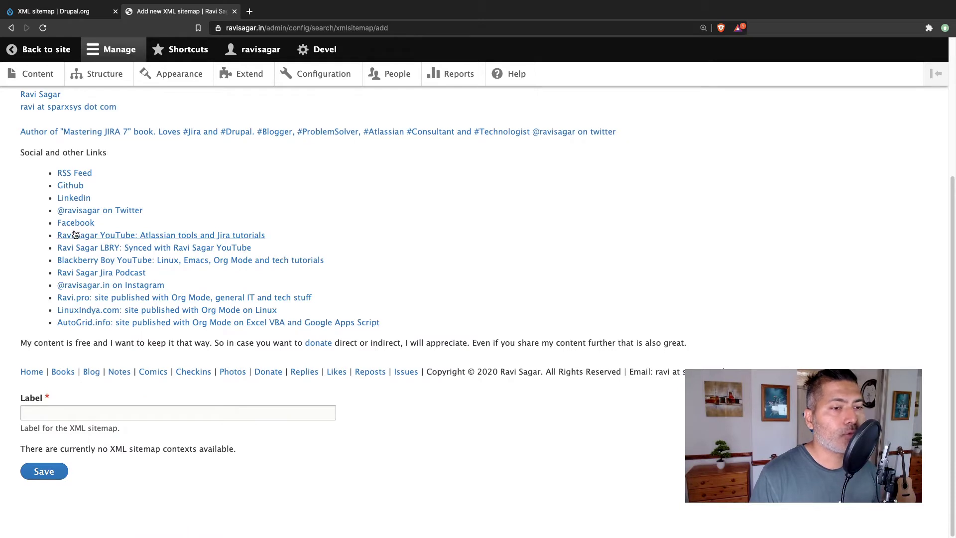
pyautogui.click(11, 29)
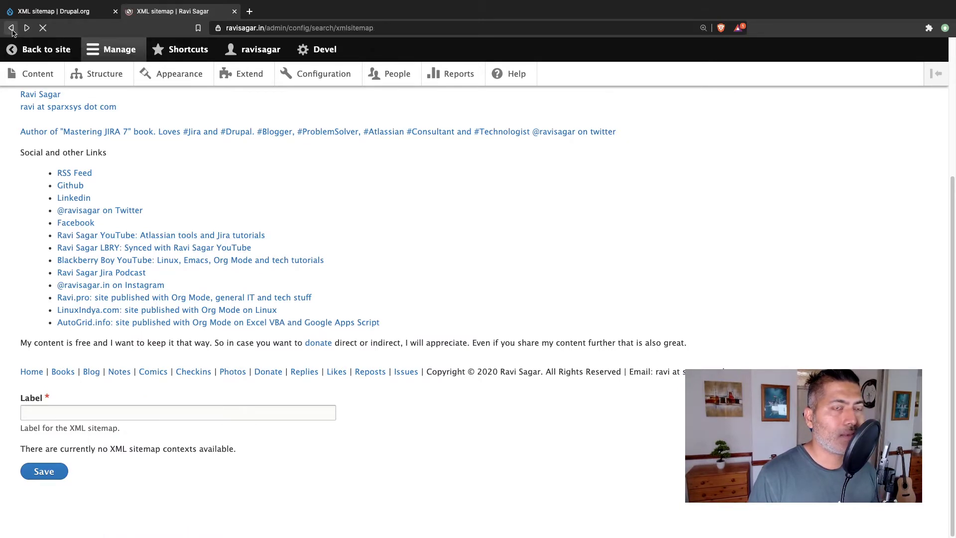
pyautogui.scroll(5, 194, 365)
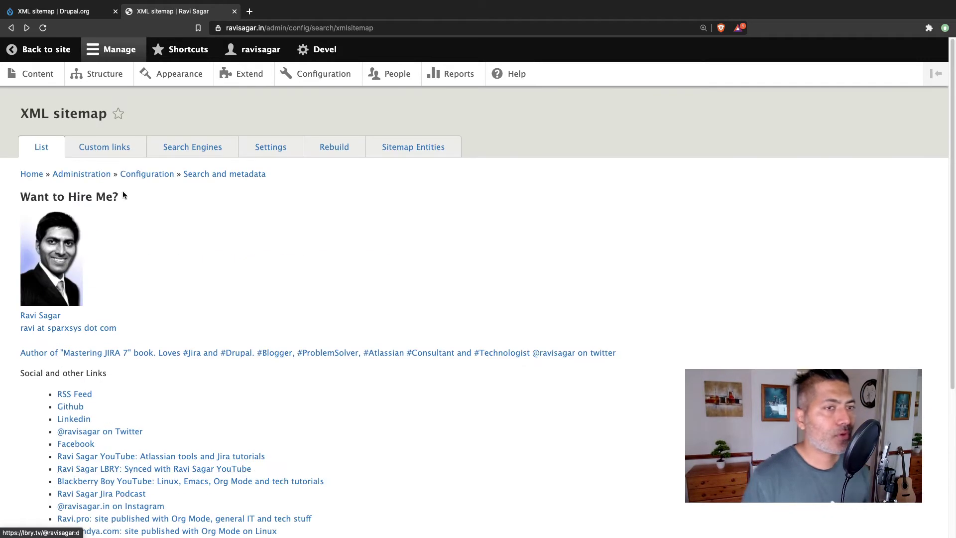
# - Open the XML sitemap Settings page and scroll through its options
pyautogui.click(271, 149)
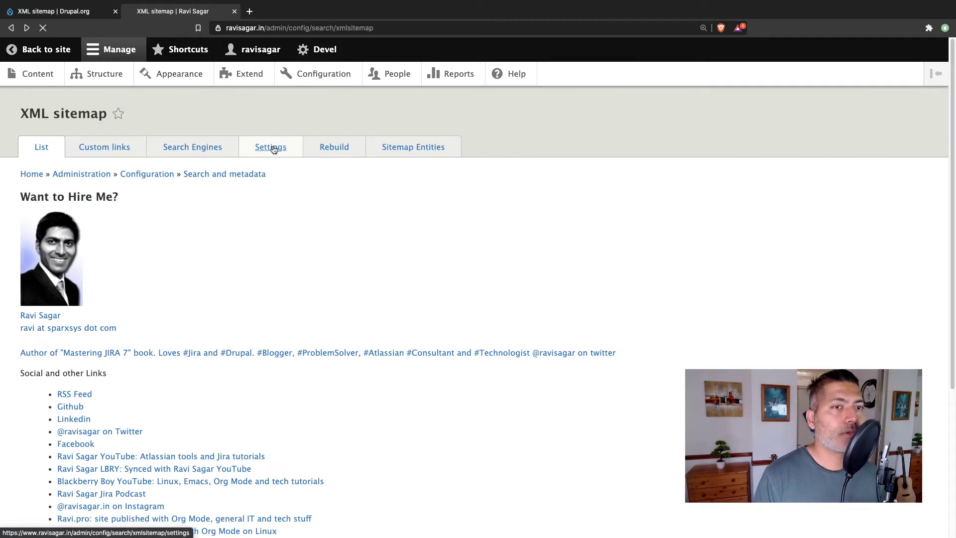
pyautogui.scroll(-10, 292, 244)
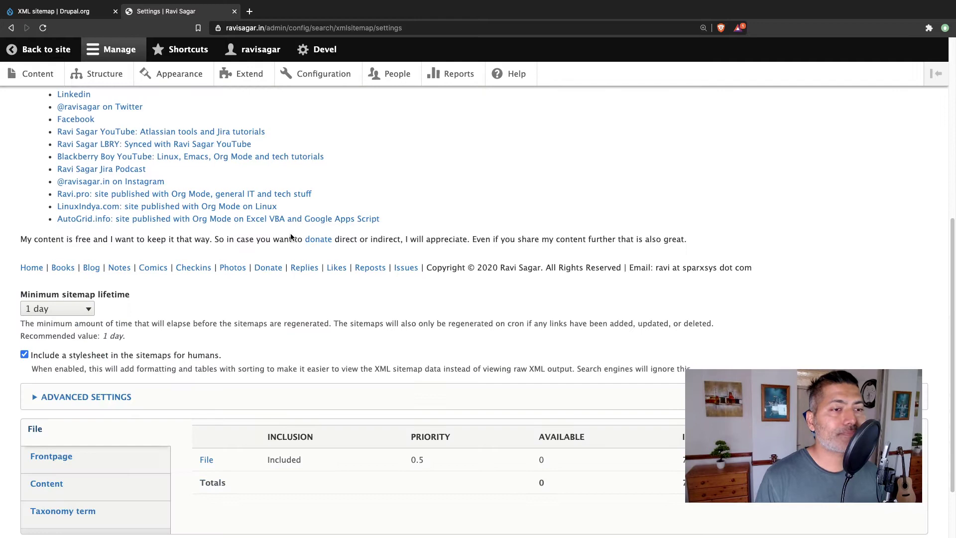
pyautogui.scroll(-2, 292, 249)
pyautogui.scroll(12, 293, 263)
pyautogui.scroll(-8, 293, 263)
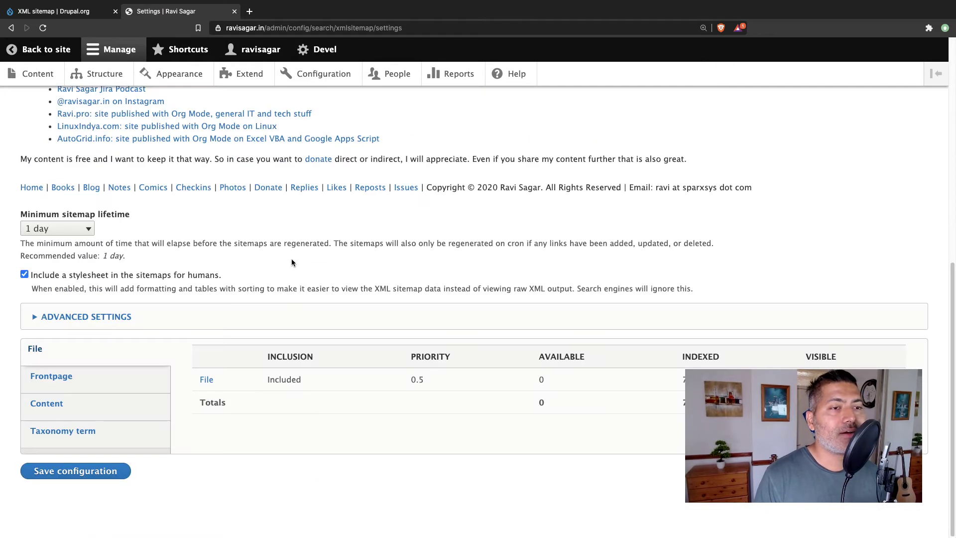
# - Expand Advanced Settings and review the Frontpage and Content tabs showing Blog and Page included
pyautogui.click(100, 319)
pyautogui.scroll(-3, 163, 332)
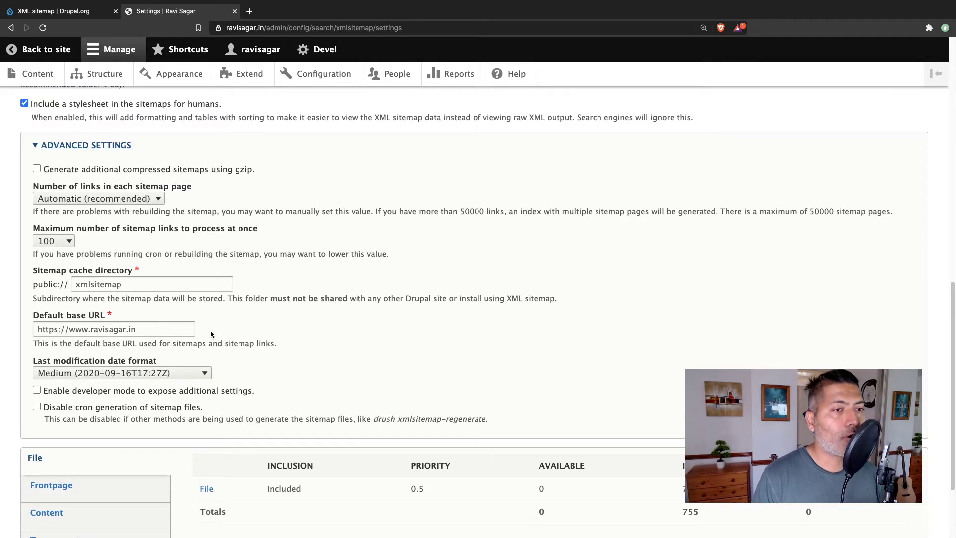
pyautogui.scroll(-2, 211, 335)
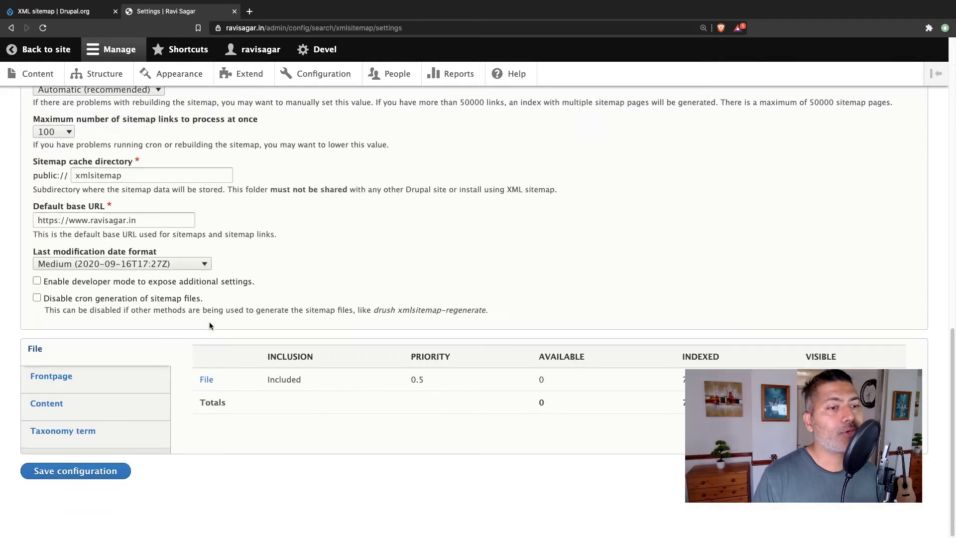
pyautogui.click(91, 382)
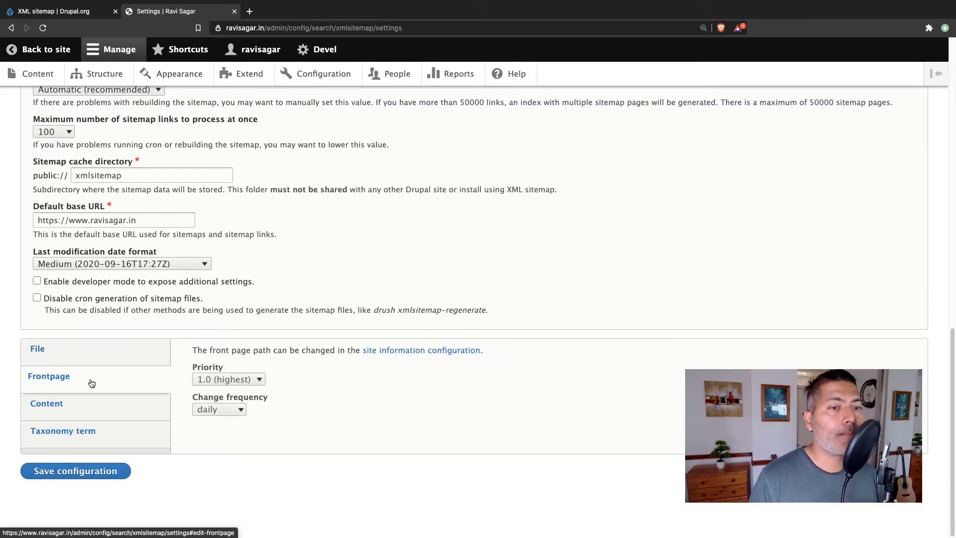
pyautogui.click(81, 403)
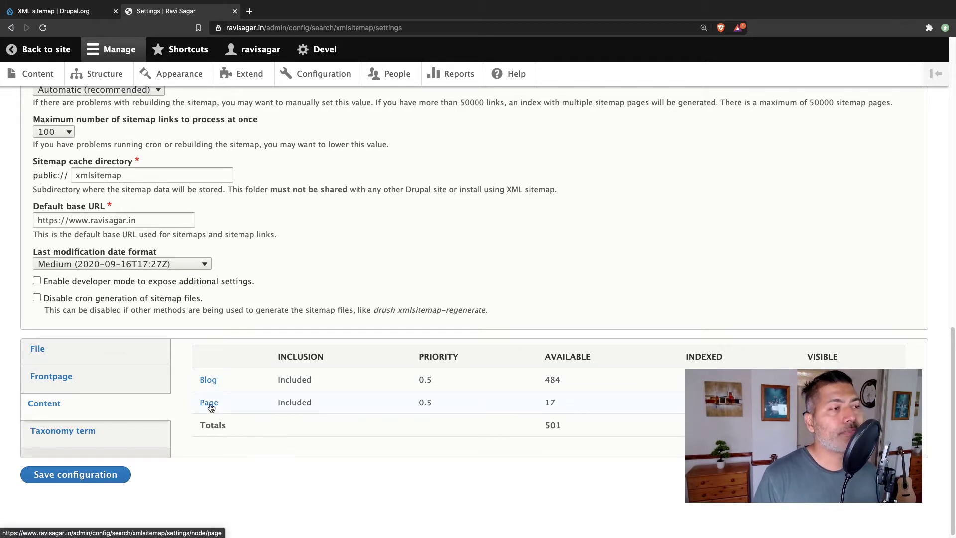
pyautogui.scroll(15, 211, 408)
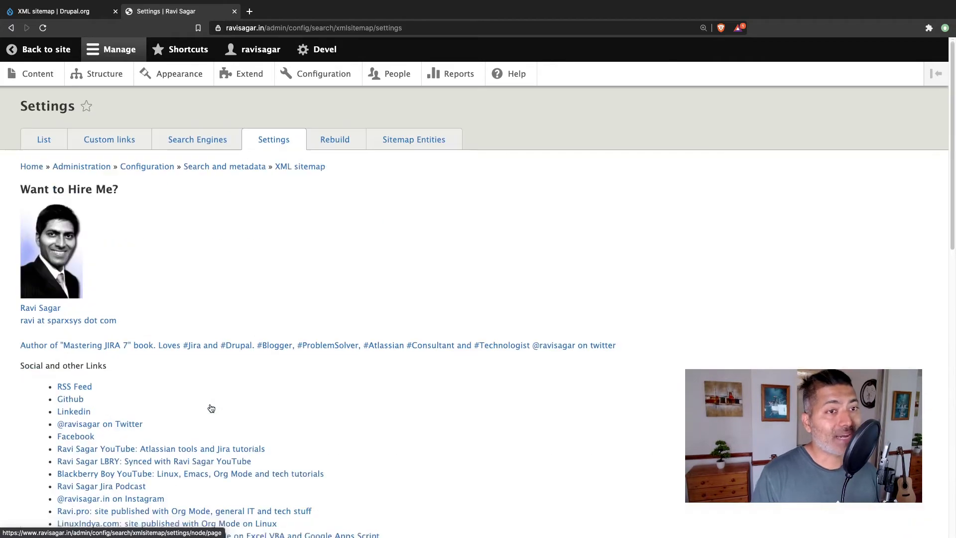
# - On the Sitemap Entities page, tick KB in the Content type table beside Blog and Page
pyautogui.click(395, 155)
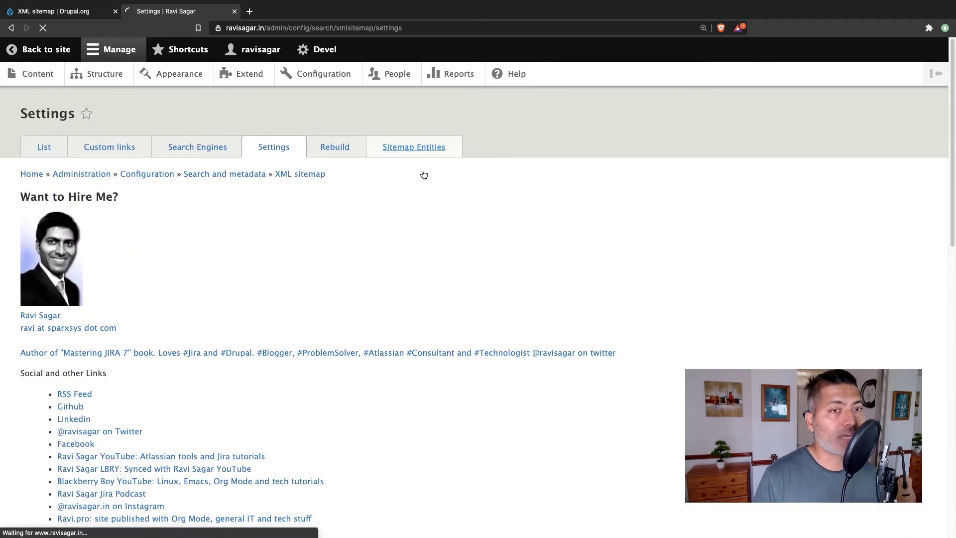
pyautogui.scroll(-7, 385, 255)
pyautogui.scroll(-4, 386, 255)
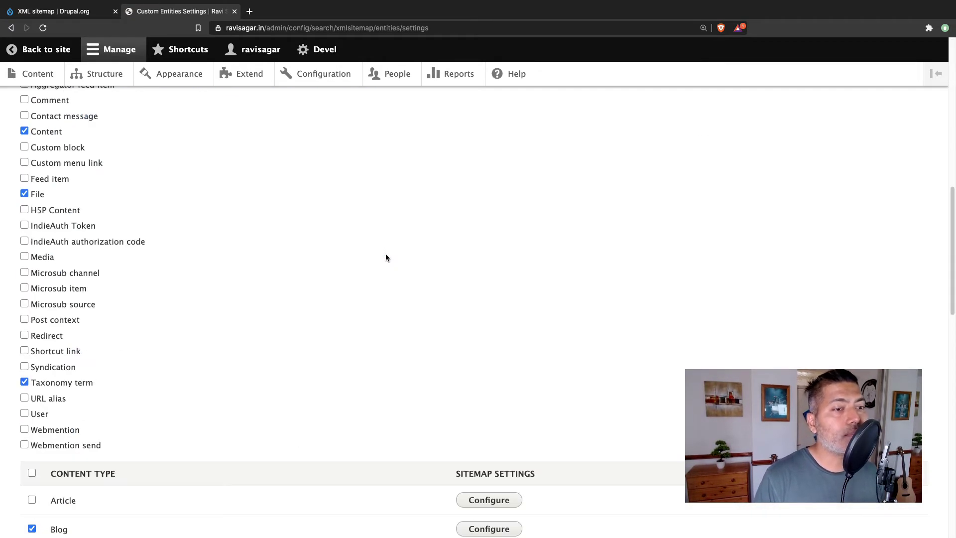
pyautogui.scroll(2, 299, 271)
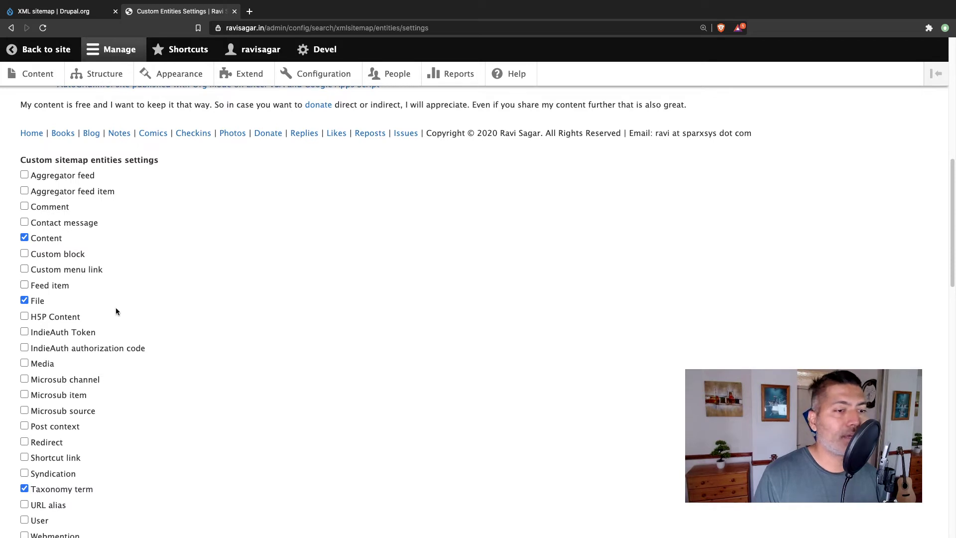
pyautogui.scroll(-2, 116, 295)
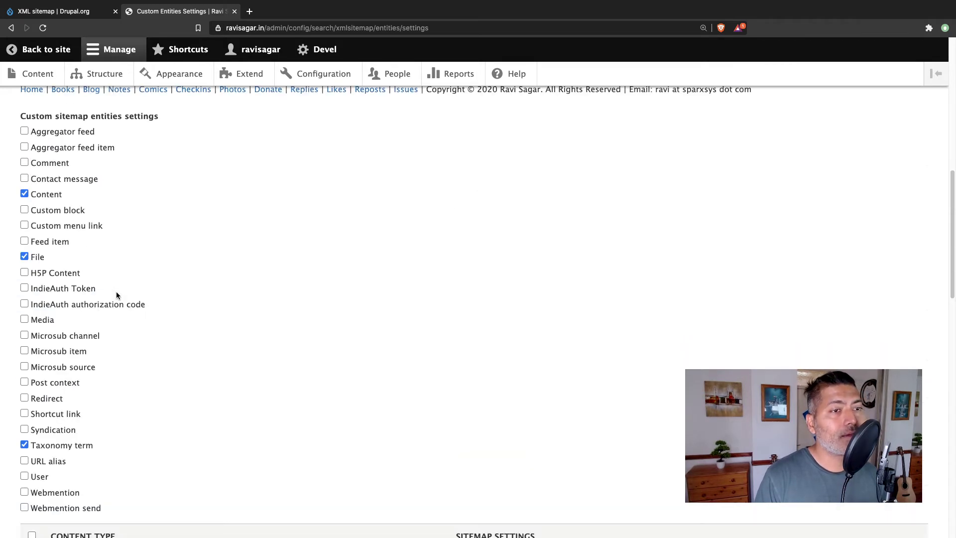
pyautogui.scroll(-5, 115, 295)
pyautogui.scroll(-5, 114, 309)
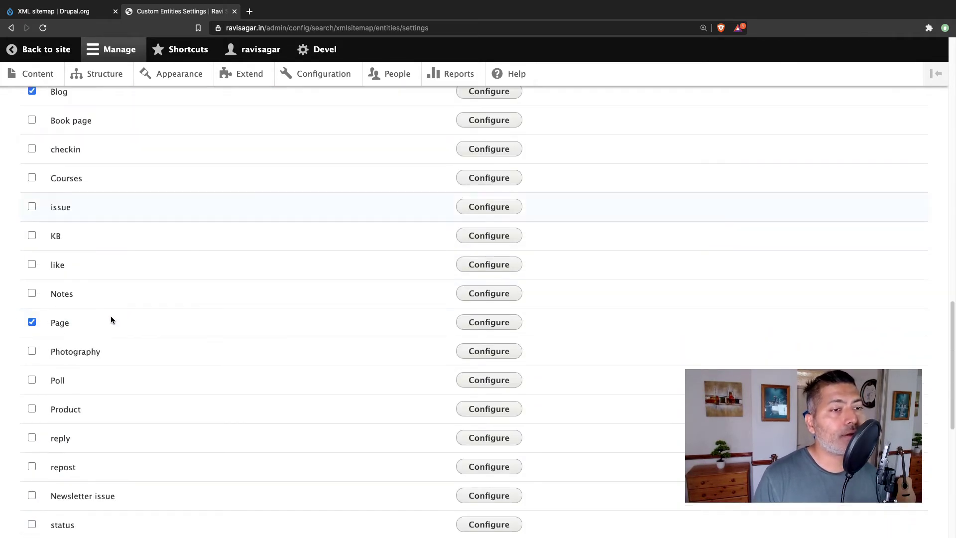
pyautogui.click(31, 235)
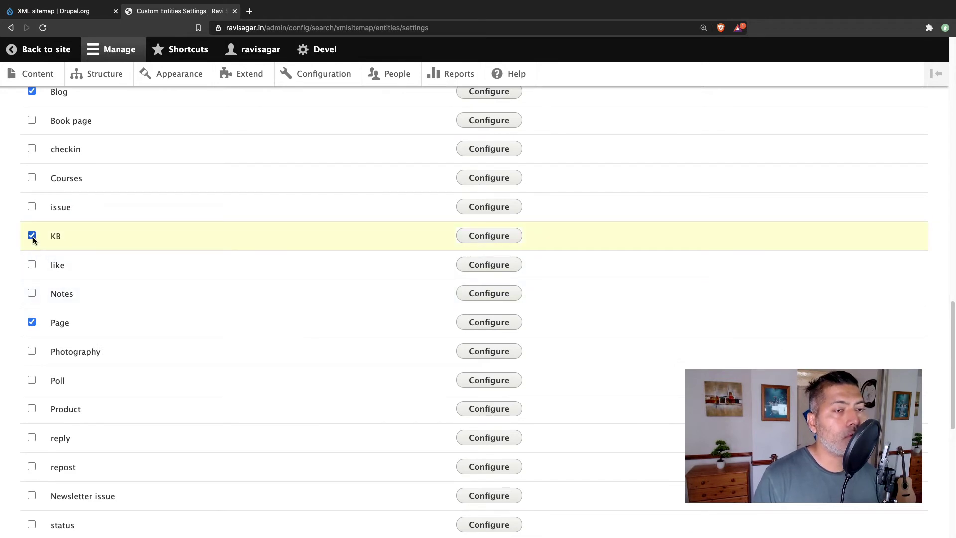
# - Set the KB content type's sitemap inclusion to Included at priority 0.5 (normal) and save
pyautogui.click(488, 236)
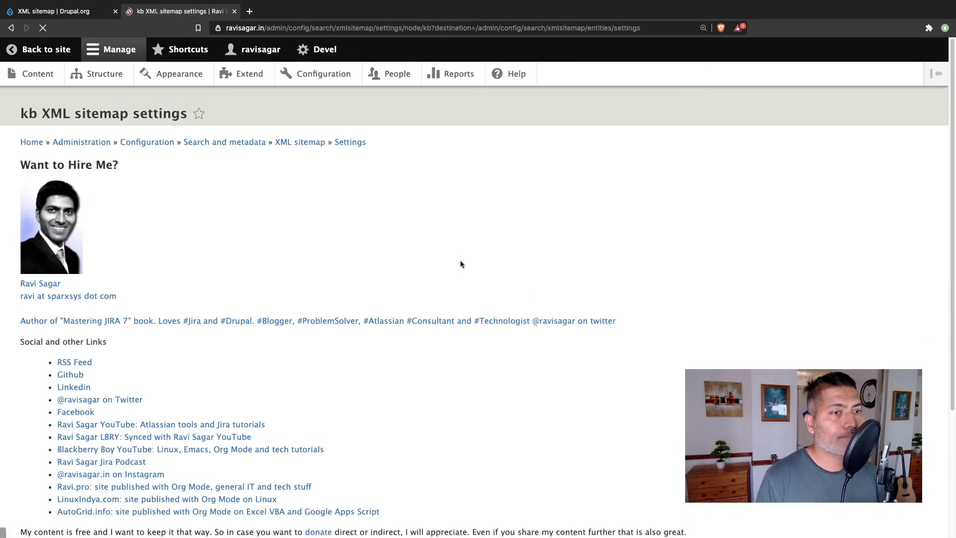
pyautogui.scroll(-3, 214, 290)
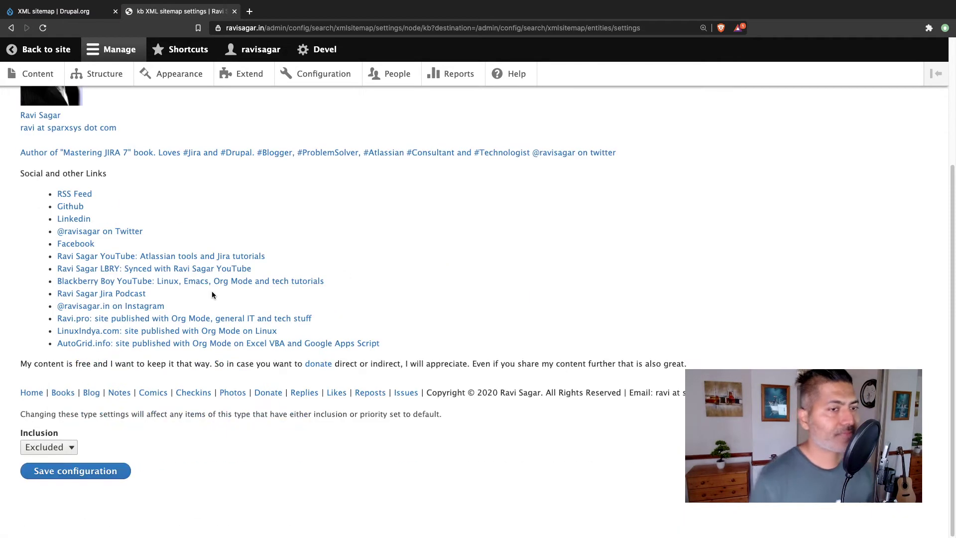
pyautogui.click(67, 450)
pyautogui.click(62, 436)
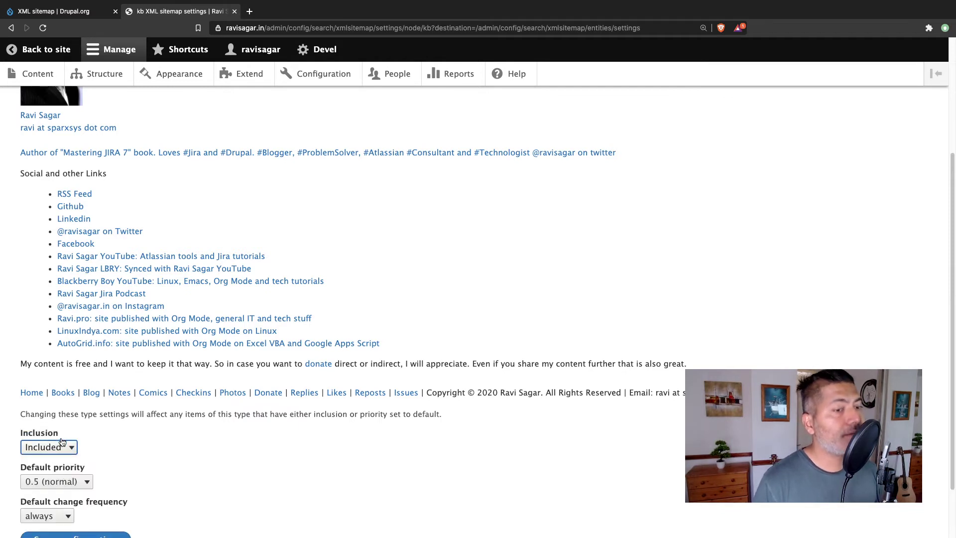
pyautogui.scroll(-2, 116, 423)
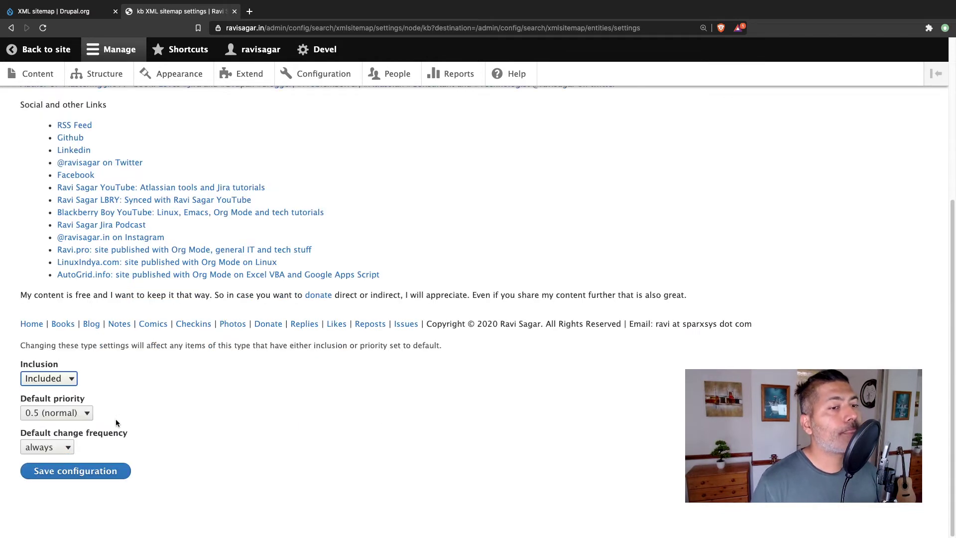
pyautogui.click(73, 416)
pyautogui.click(74, 415)
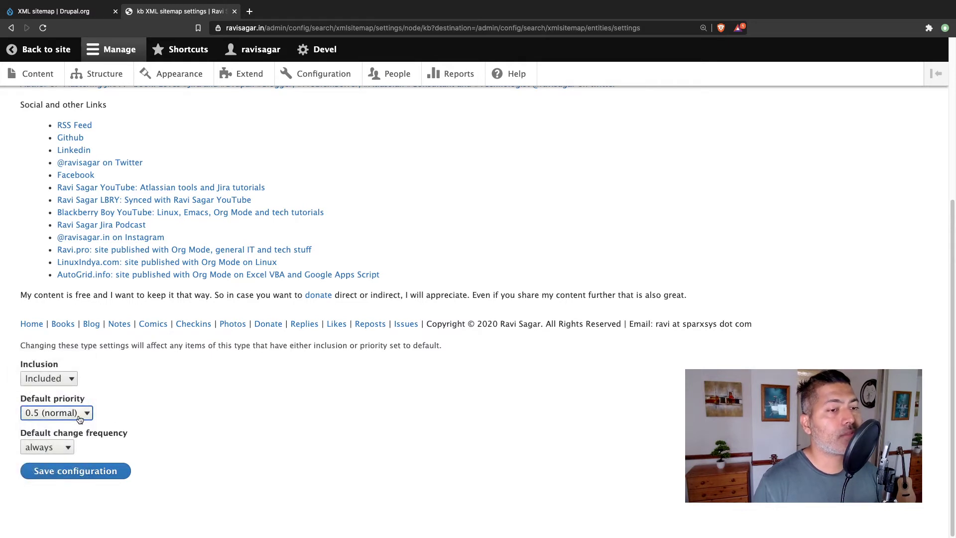
pyautogui.click(75, 416)
pyautogui.click(140, 426)
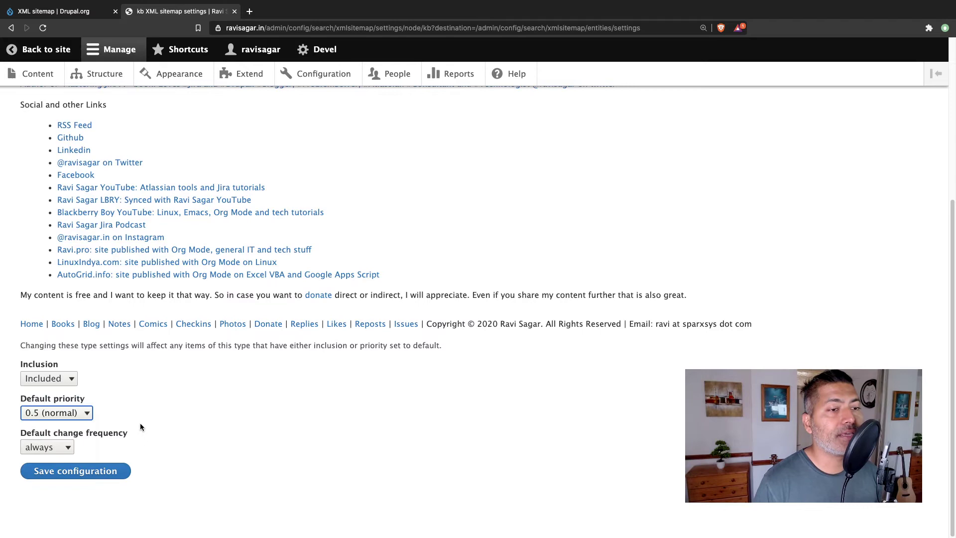
pyautogui.click(80, 471)
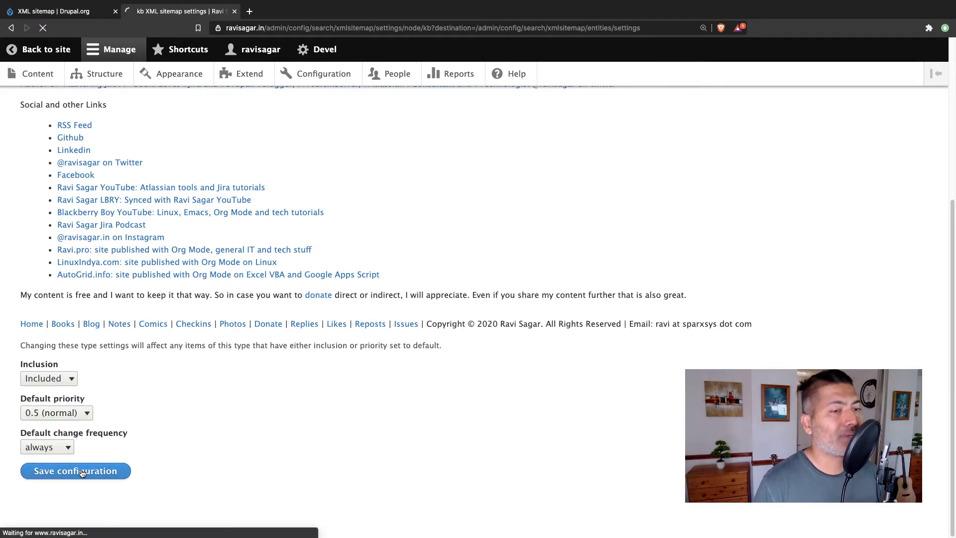
# - Rebuild the XML sitemap links from the Rebuild tab
pyautogui.scroll(-15, 143, 437)
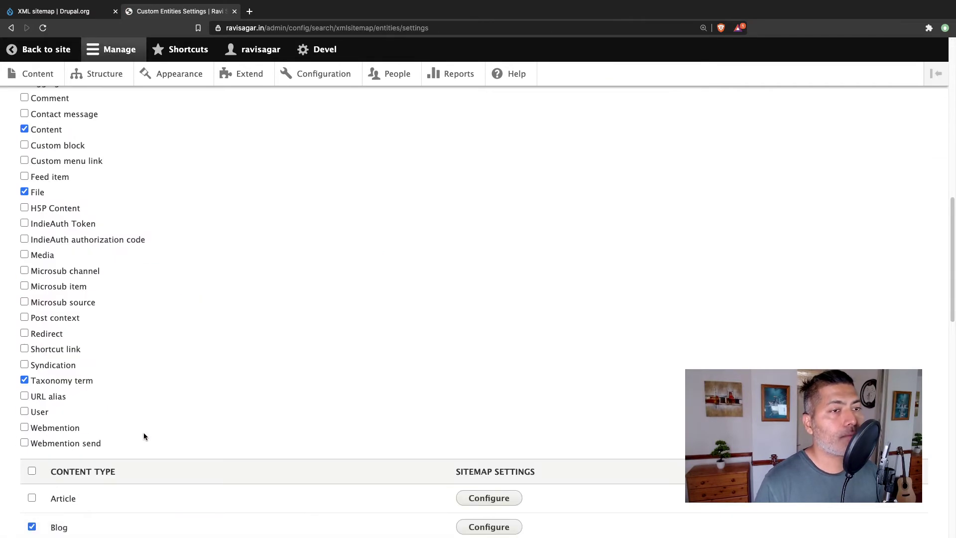
pyautogui.scroll(-7, 144, 436)
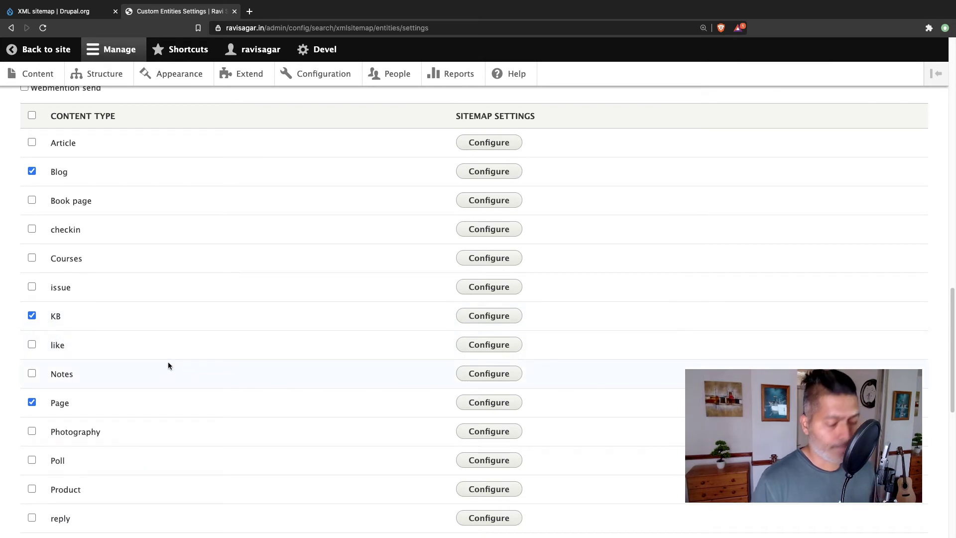
pyautogui.scroll(-9, 168, 365)
pyautogui.scroll(13, 143, 367)
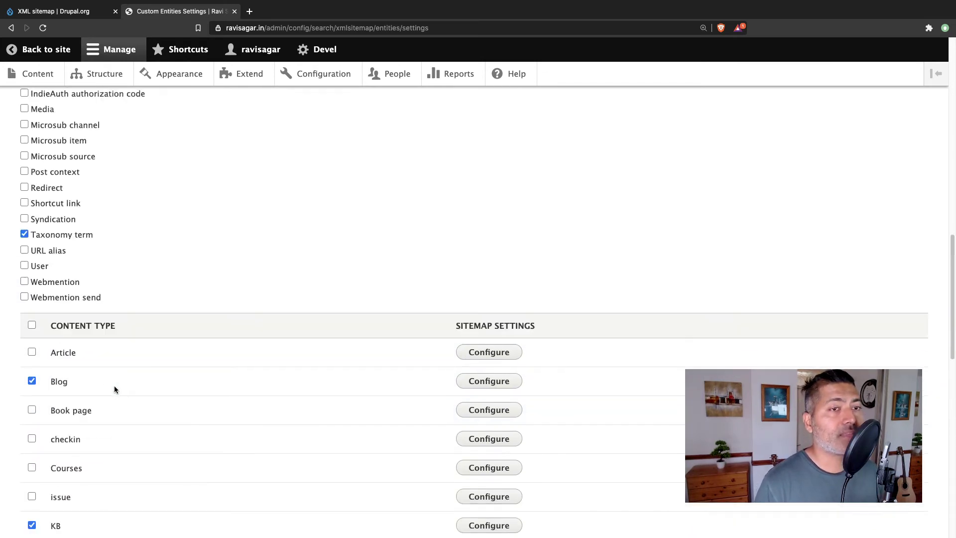
pyautogui.scroll(15, 113, 388)
pyautogui.click(339, 147)
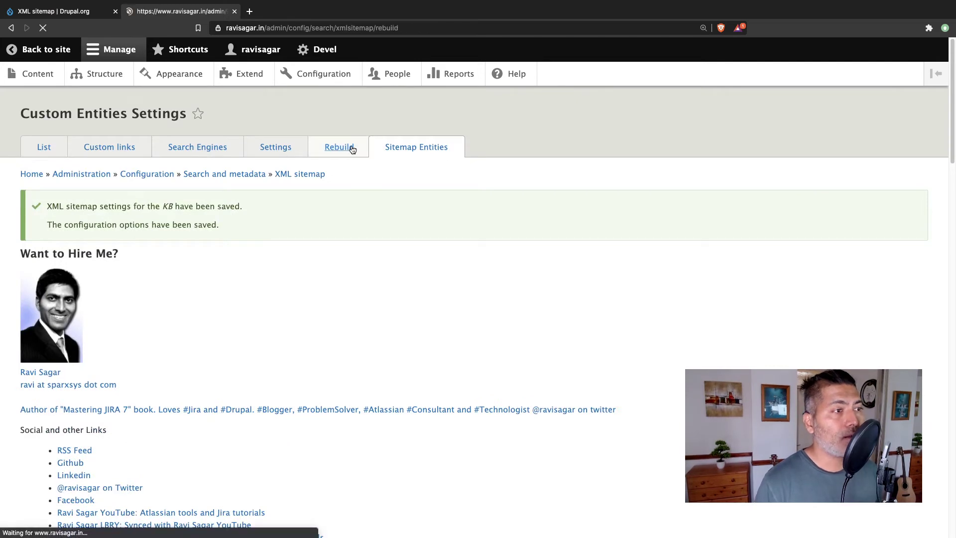
pyautogui.scroll(-5, 340, 232)
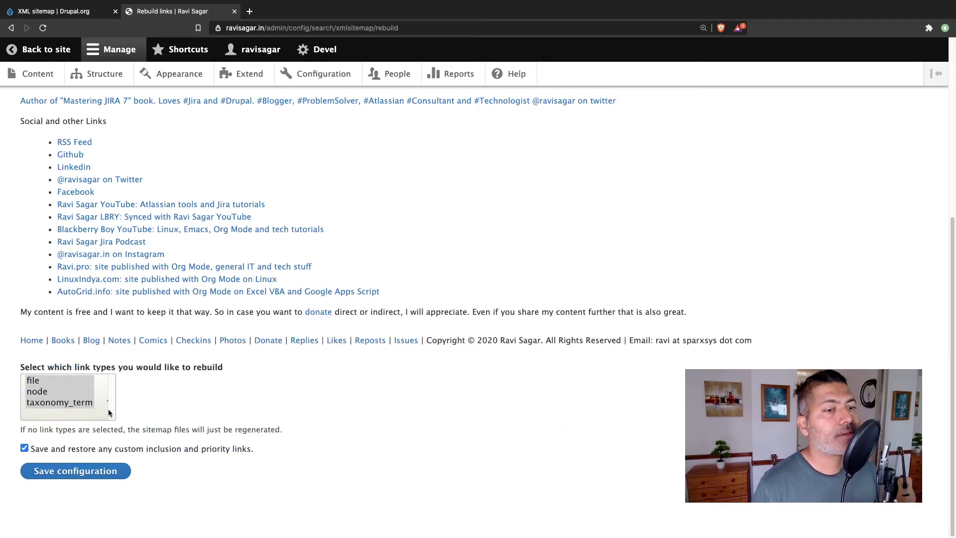
pyautogui.scroll(5, 106, 413)
pyautogui.scroll(-5, 105, 416)
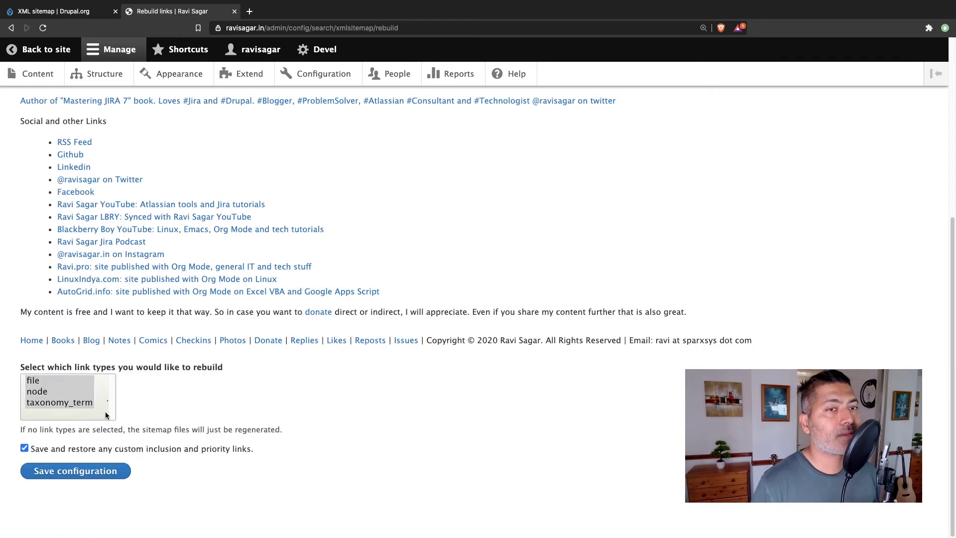
pyautogui.click(70, 472)
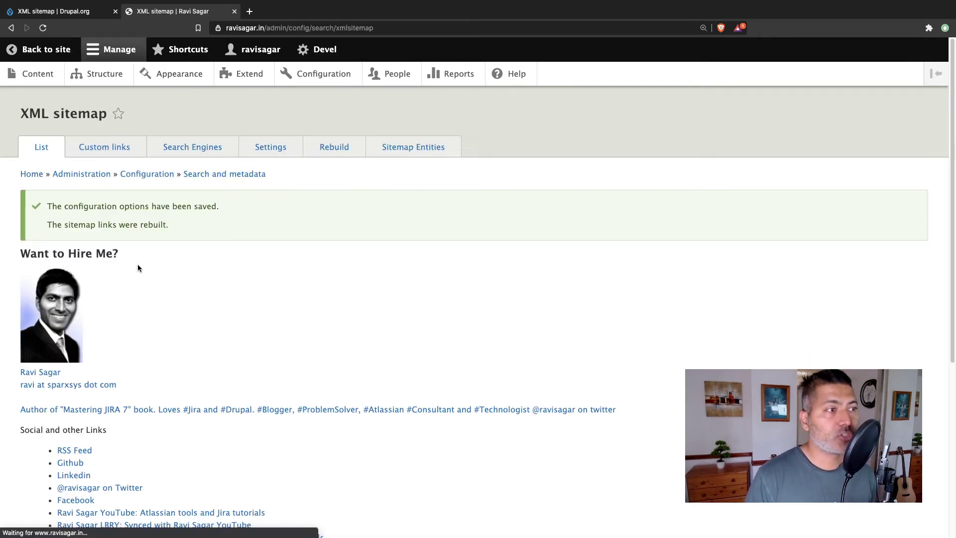
pyautogui.click(213, 158)
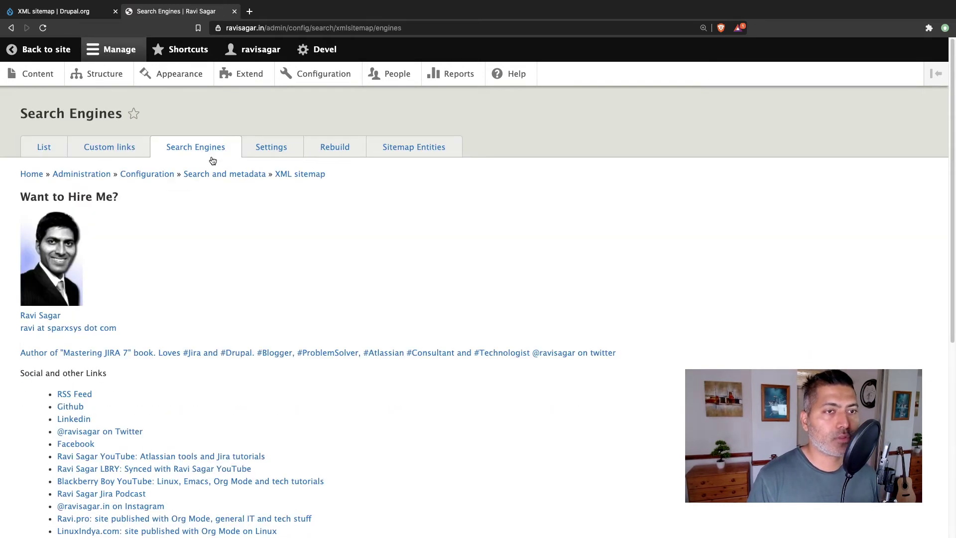
pyautogui.scroll(-7, 225, 211)
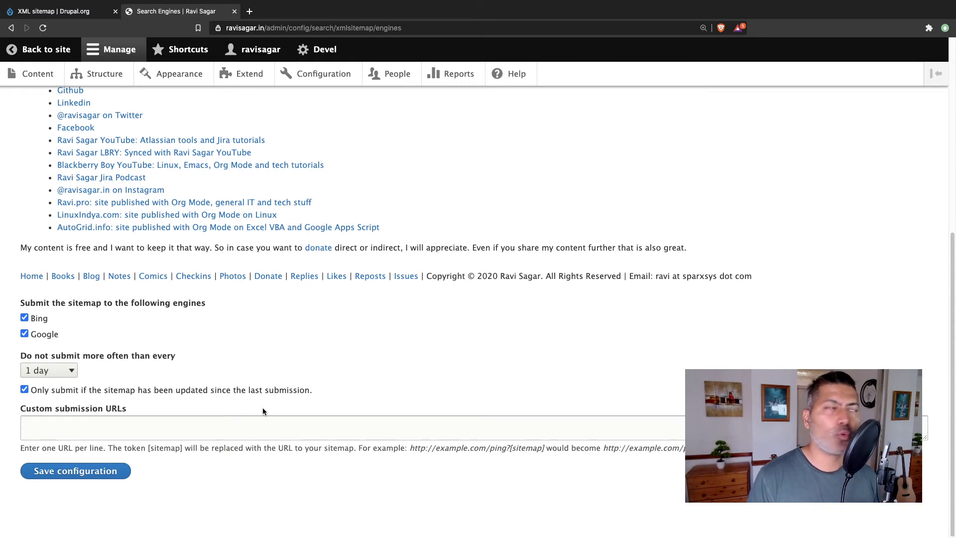
pyautogui.scroll(7, 262, 407)
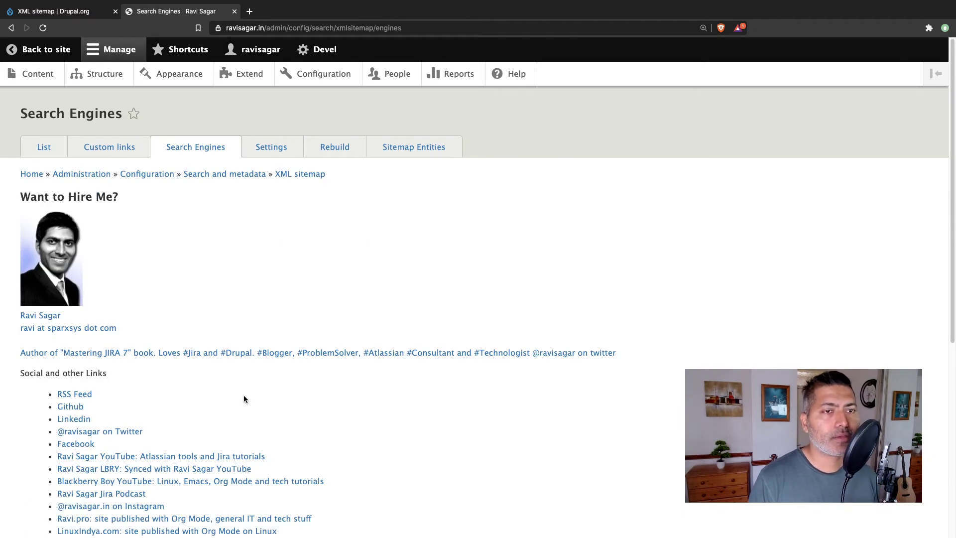
pyautogui.click(42, 150)
pyautogui.scroll(-4, 244, 324)
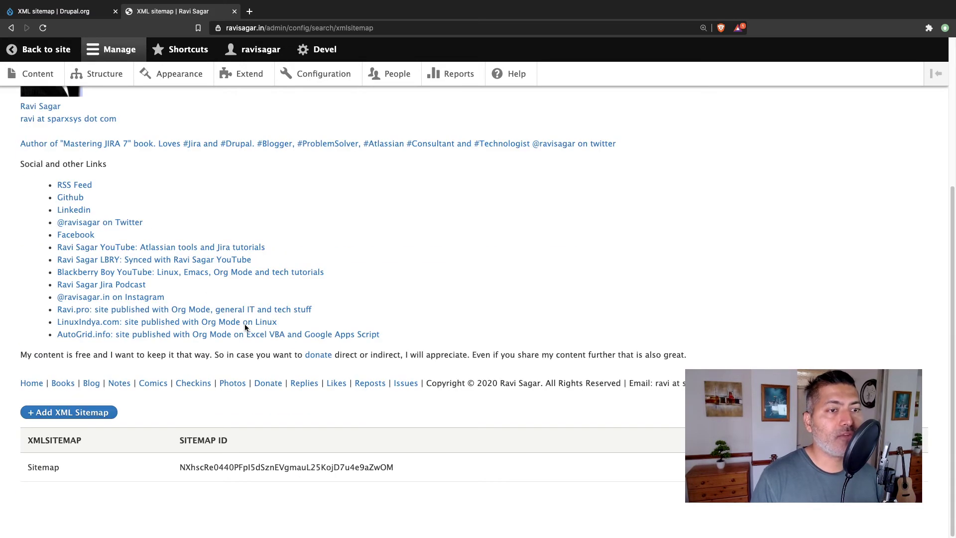
pyautogui.click(894, 467)
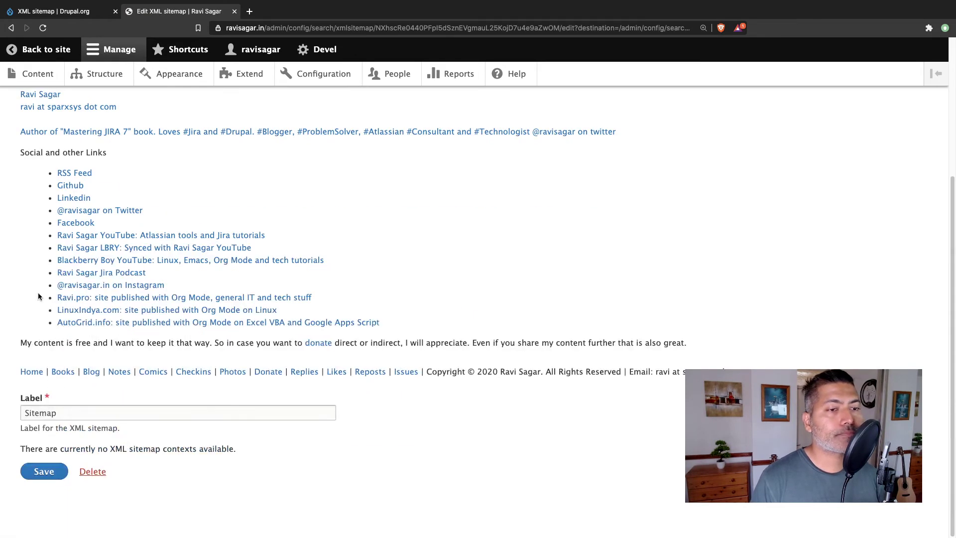
pyautogui.click(11, 28)
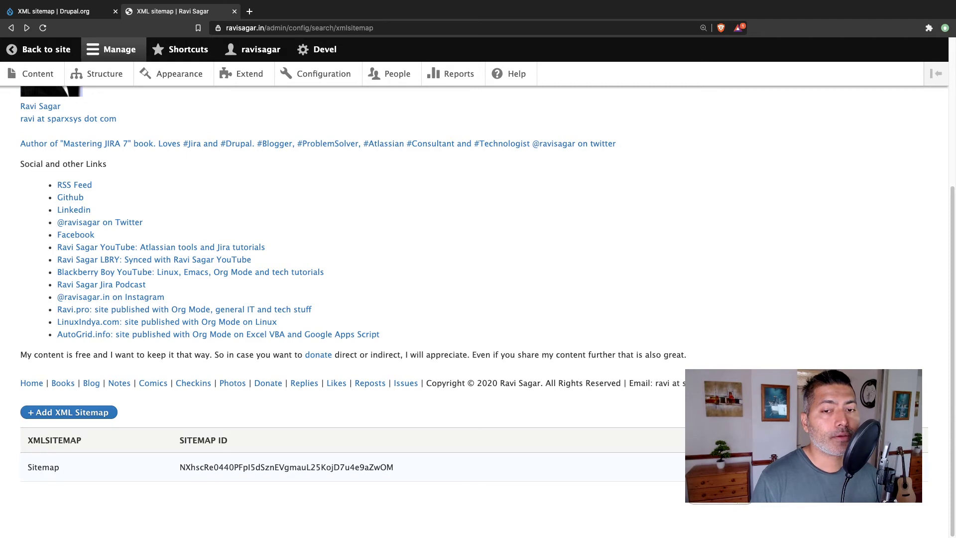
pyautogui.scroll(5, 542, 314)
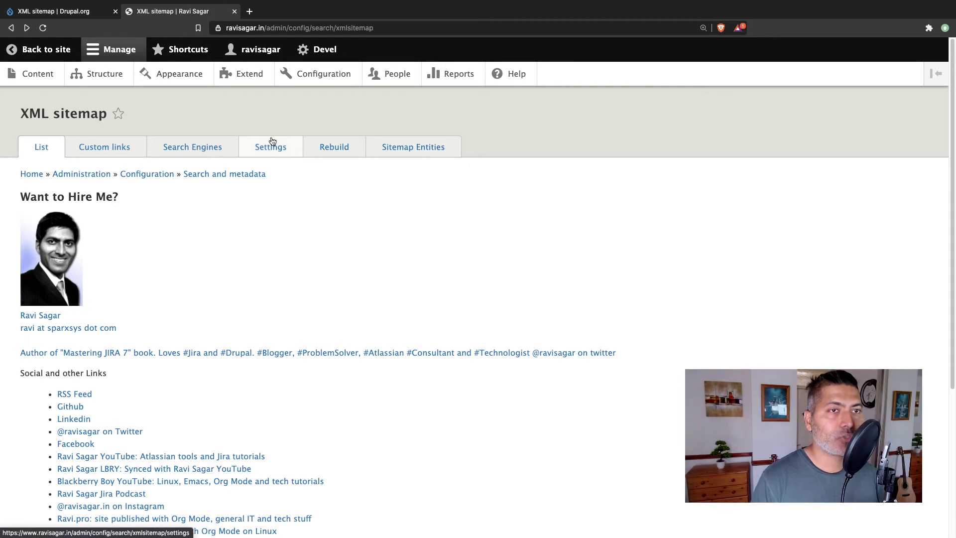
pyautogui.moveTo(266, 28); pyautogui.dragTo(392, 29)
pyautogui.write('site,a[')
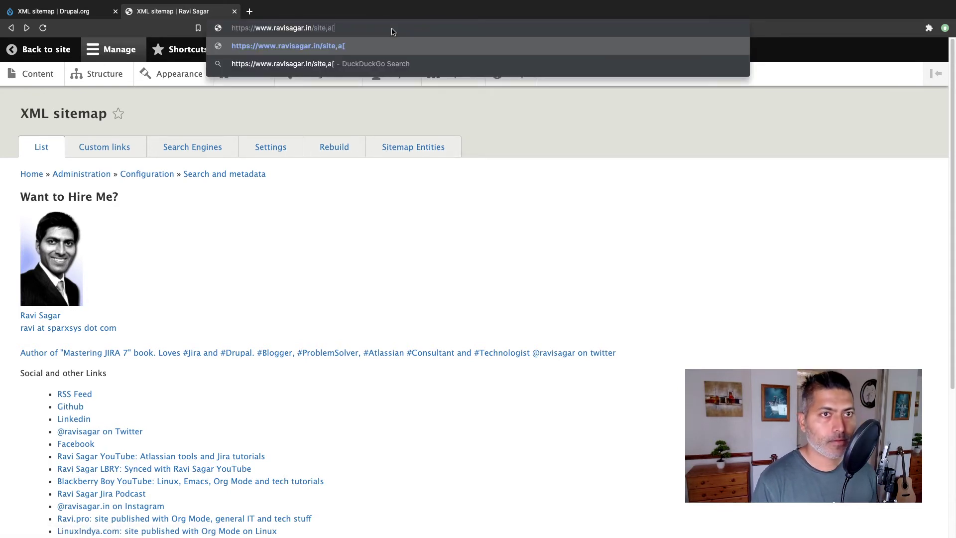
pyautogui.press('BackSpace')
pyautogui.press('BackSpace')
pyautogui.press('BackSpace')
pyautogui.write('map.')
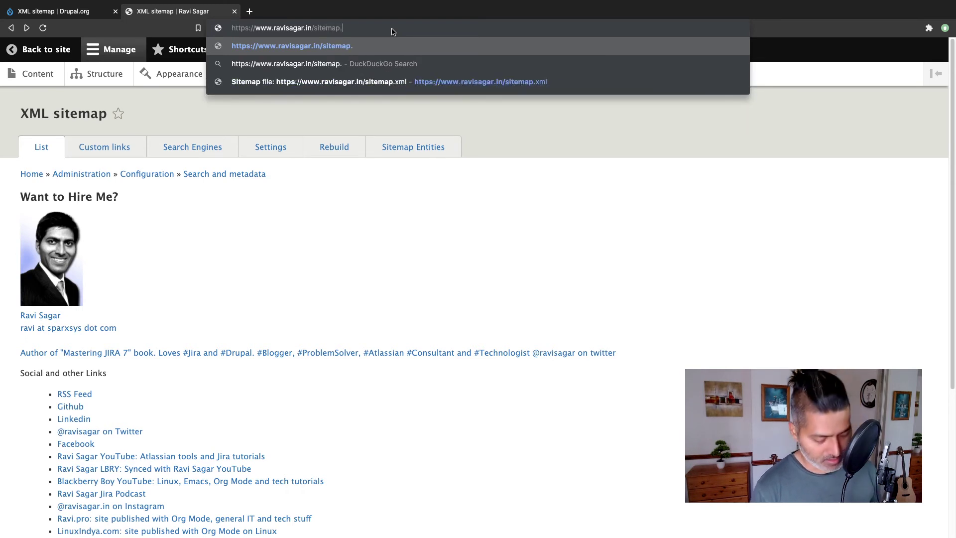
pyautogui.write('xml')
pyautogui.press('Return')
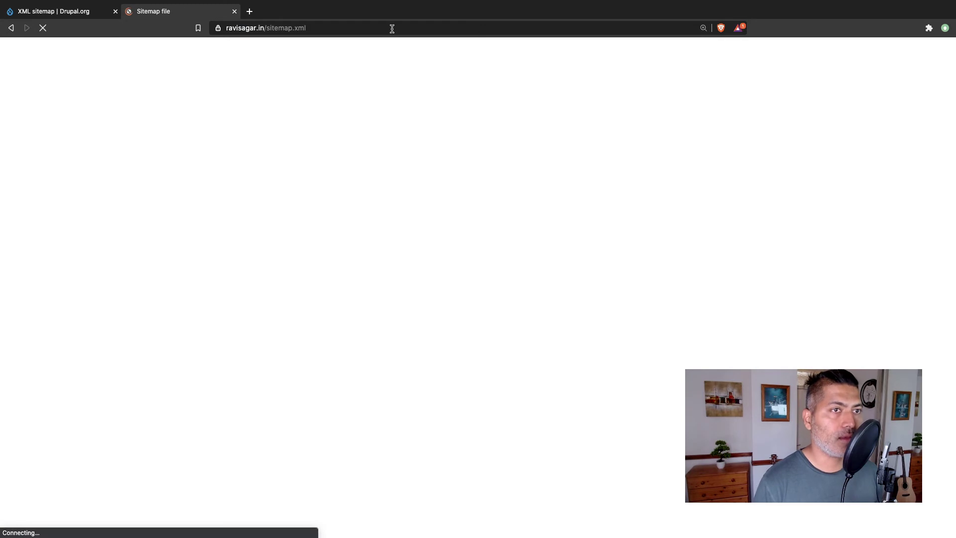
pyautogui.scroll(-1, 367, 186)
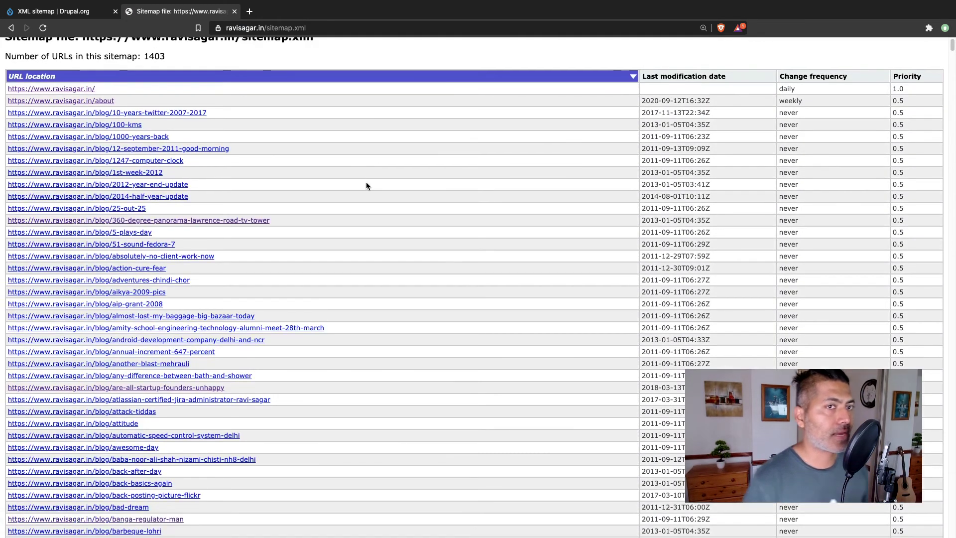
pyautogui.scroll(-20, 367, 186)
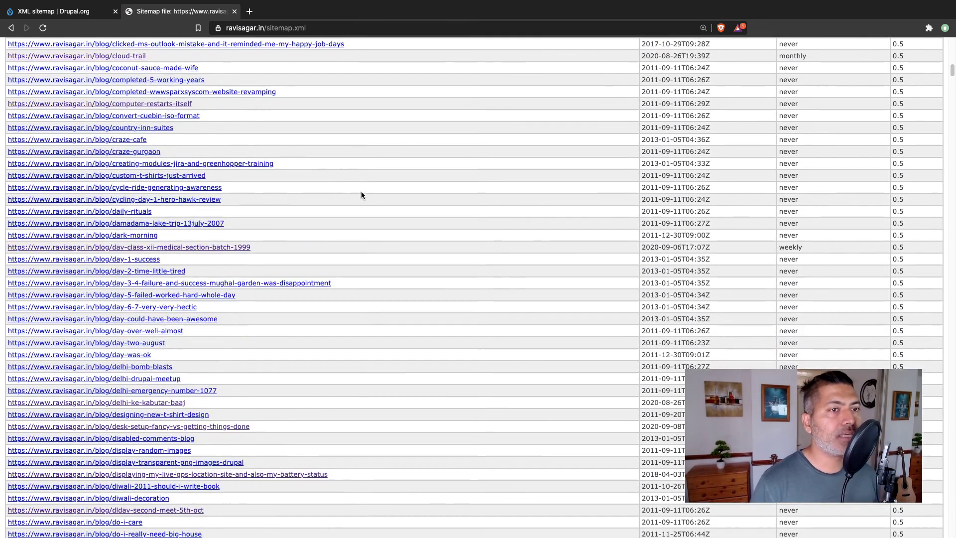
pyautogui.scroll(20, 361, 192)
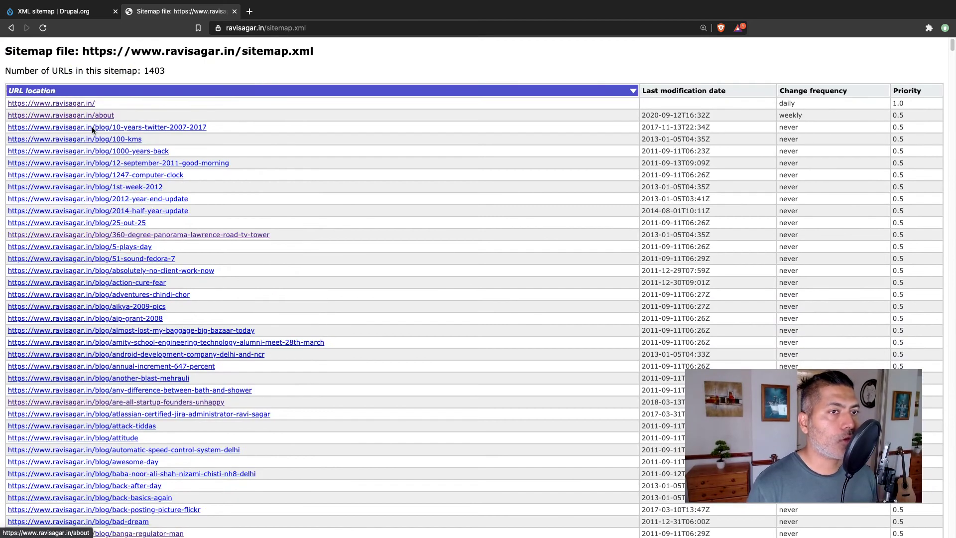
pyautogui.scroll(-20, 172, 220)
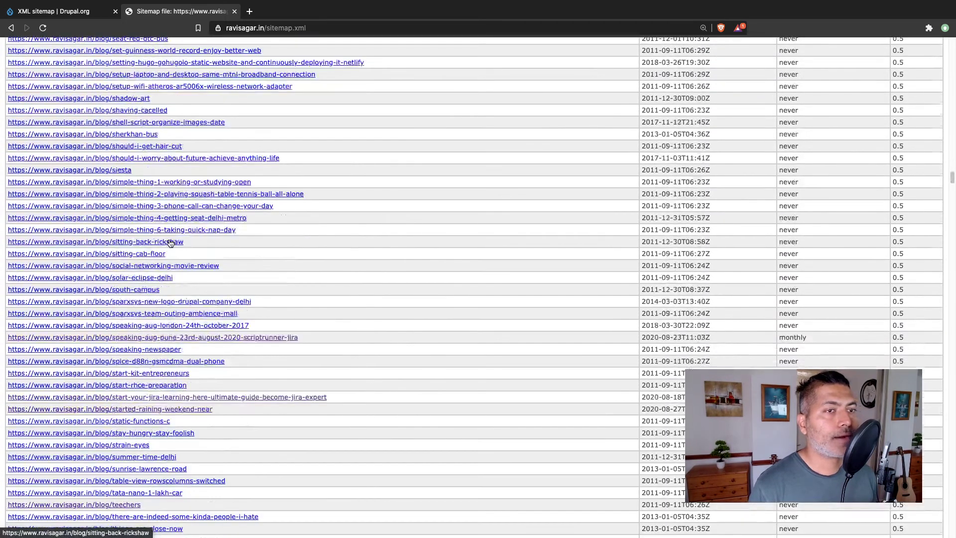
pyautogui.scroll(-20, 170, 243)
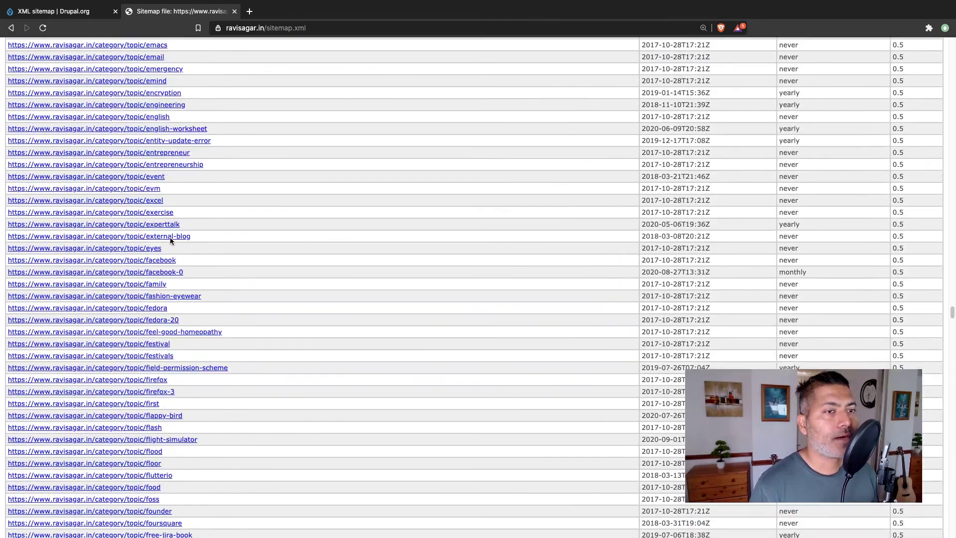
pyautogui.scroll(-20, 170, 241)
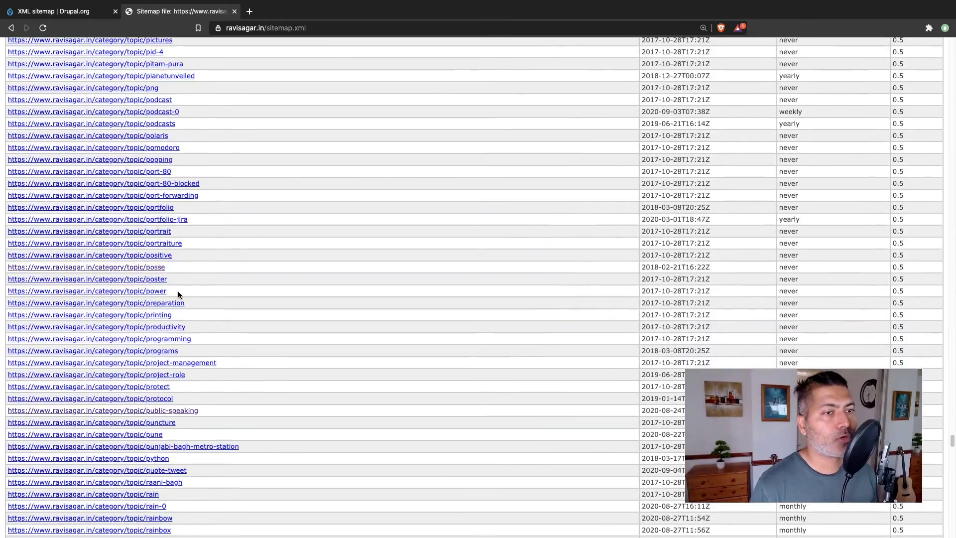
pyautogui.scroll(-20, 184, 304)
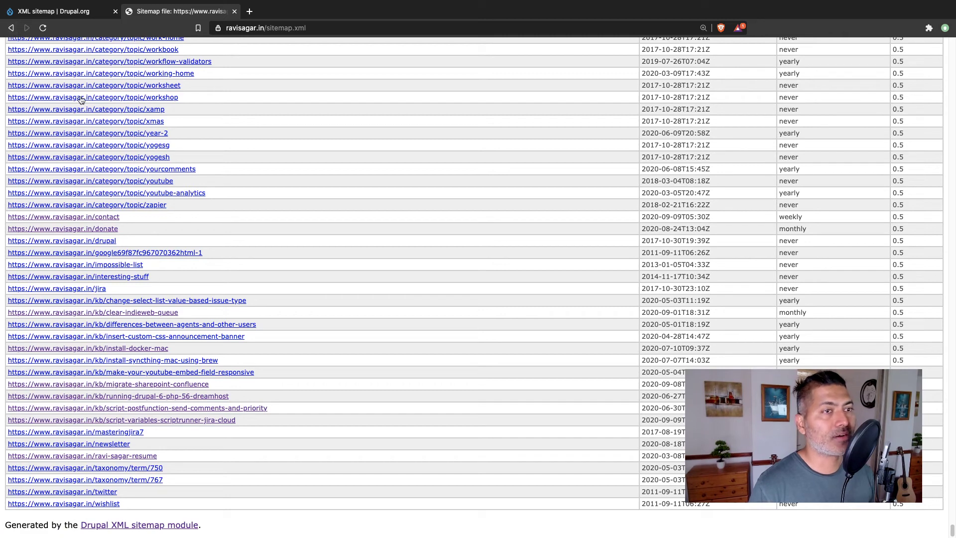
pyautogui.click(11, 27)
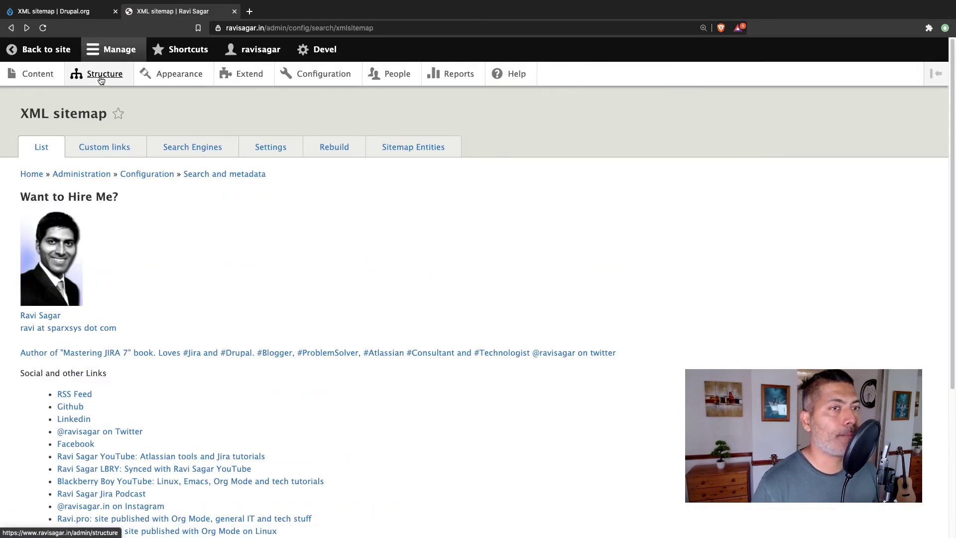
# - Go to Structure > Content types and expand the Notes content type's operations menu
pyautogui.click(101, 79)
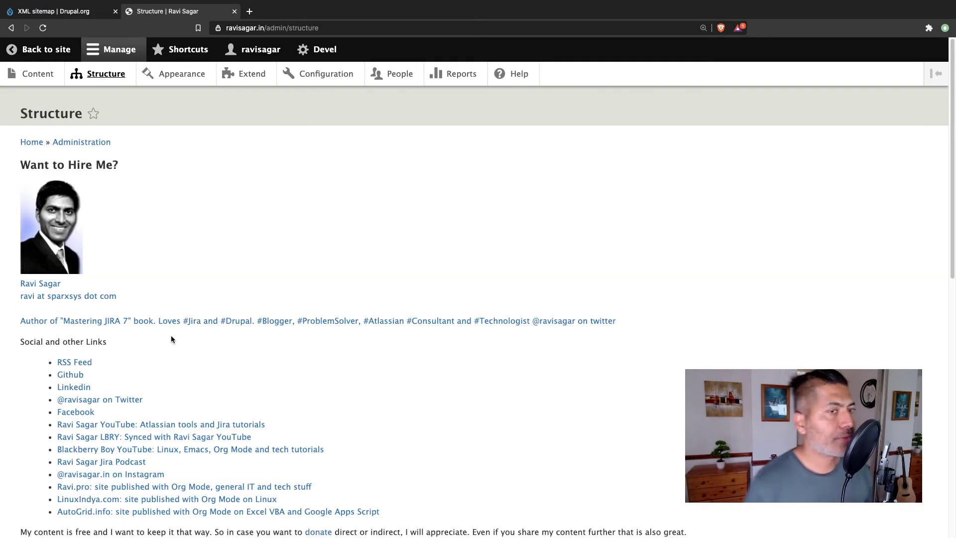
pyautogui.scroll(-10, 171, 336)
pyautogui.click(88, 308)
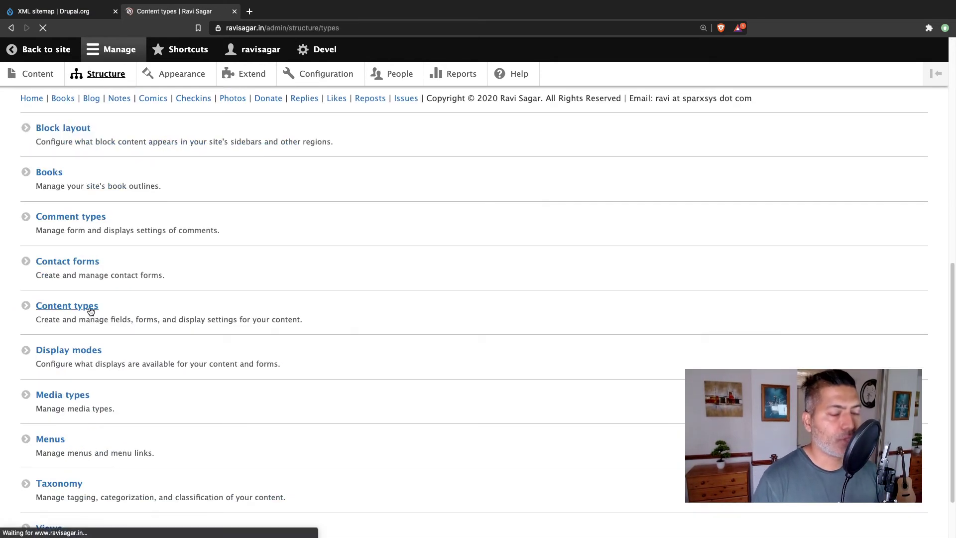
pyautogui.scroll(-10, 165, 330)
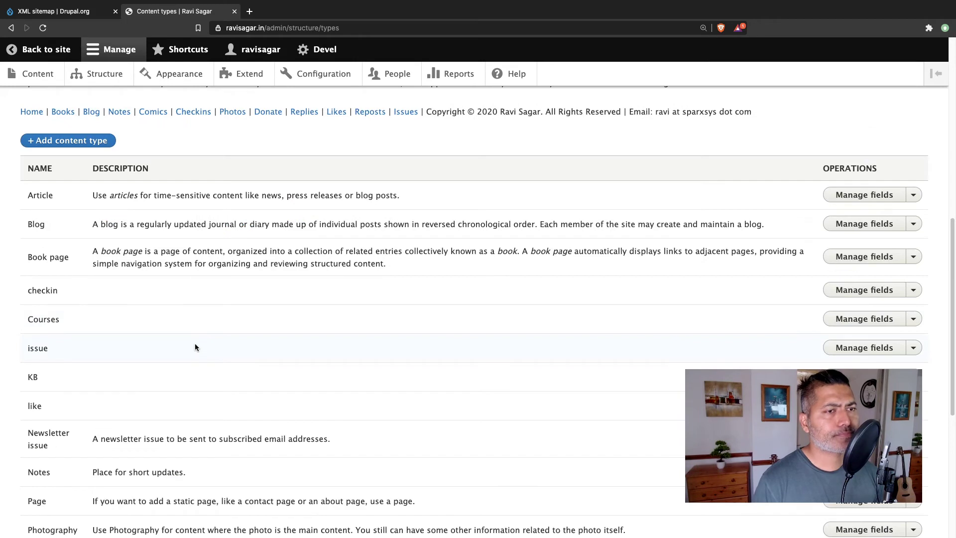
pyautogui.scroll(-3, 441, 305)
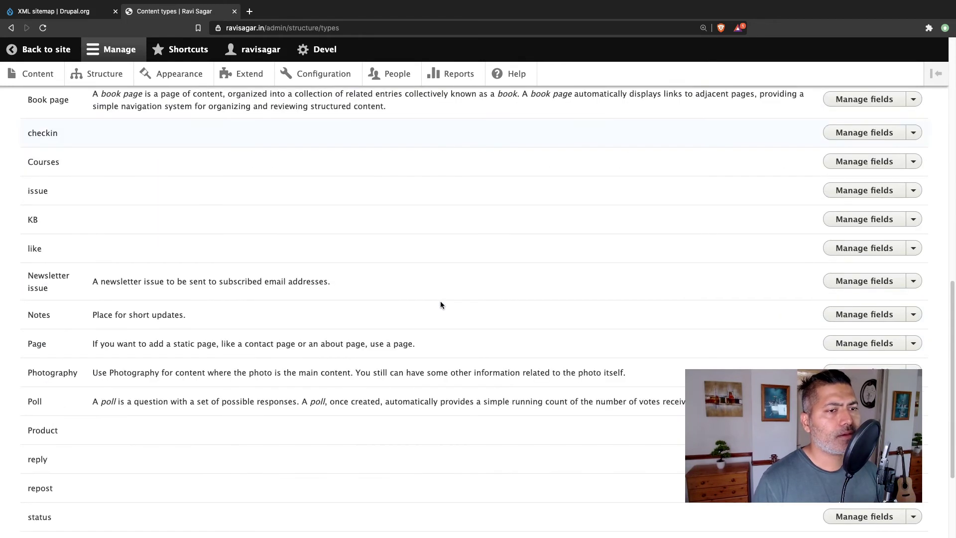
pyautogui.click(912, 320)
# - Open the Notes content type's edit form and scroll through it
pyautogui.click(845, 360)
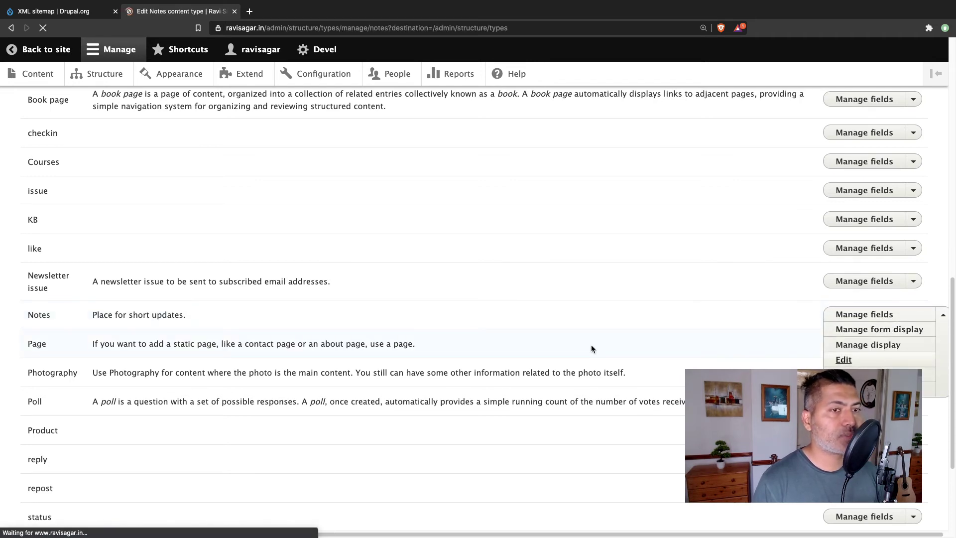
pyautogui.scroll(-6, 240, 331)
pyautogui.scroll(-4, 240, 330)
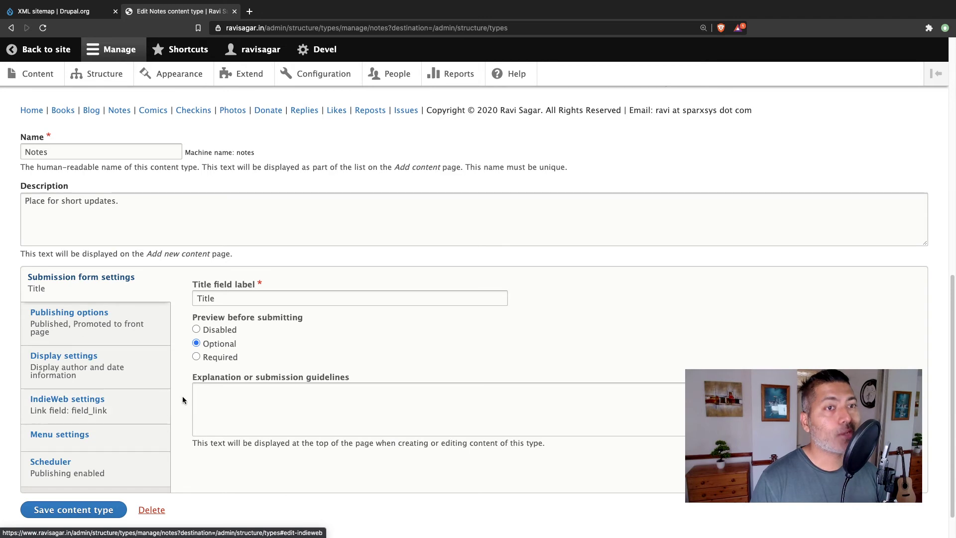
pyautogui.scroll(10, 182, 396)
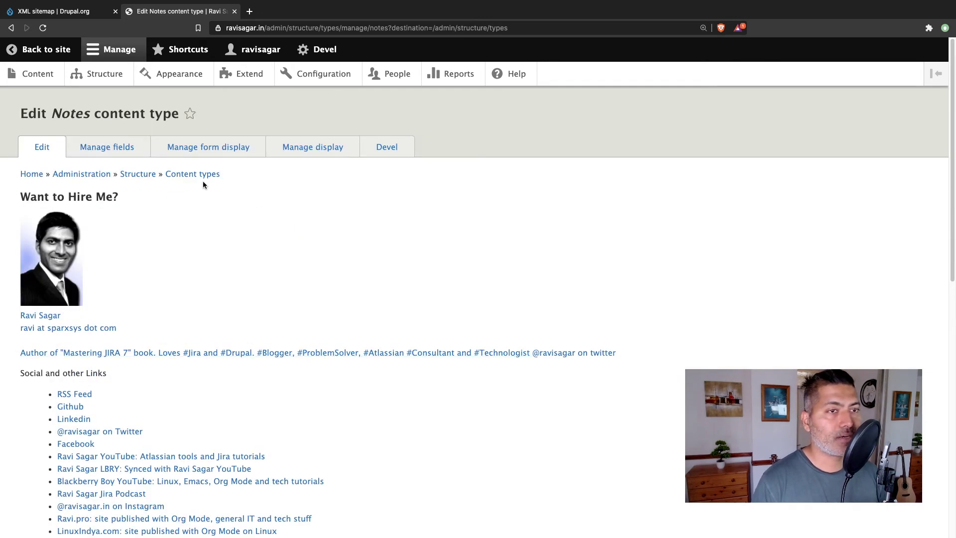
pyautogui.scroll(-10, 182, 229)
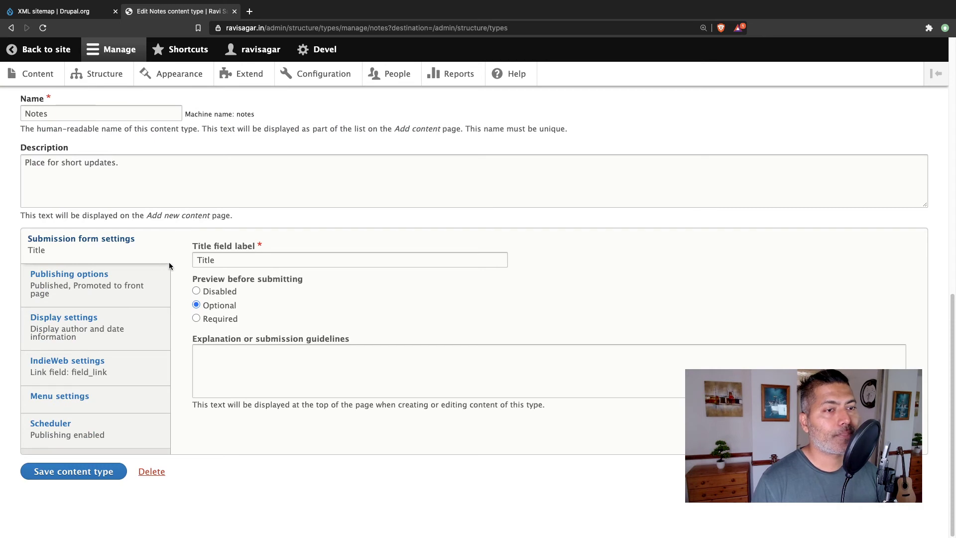
# - Review the Notes Display settings and Scheduler publishing options, then head back to the site
pyautogui.click(114, 329)
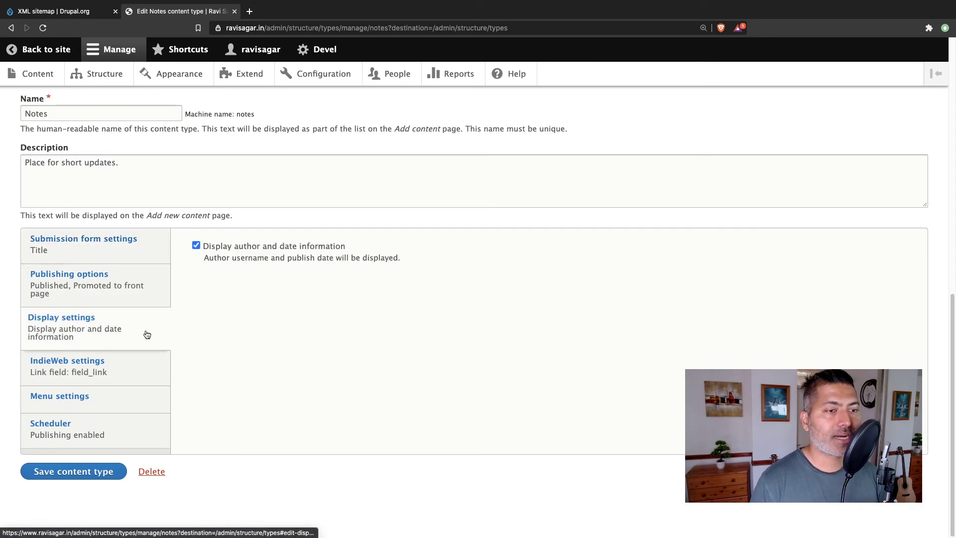
pyautogui.click(102, 424)
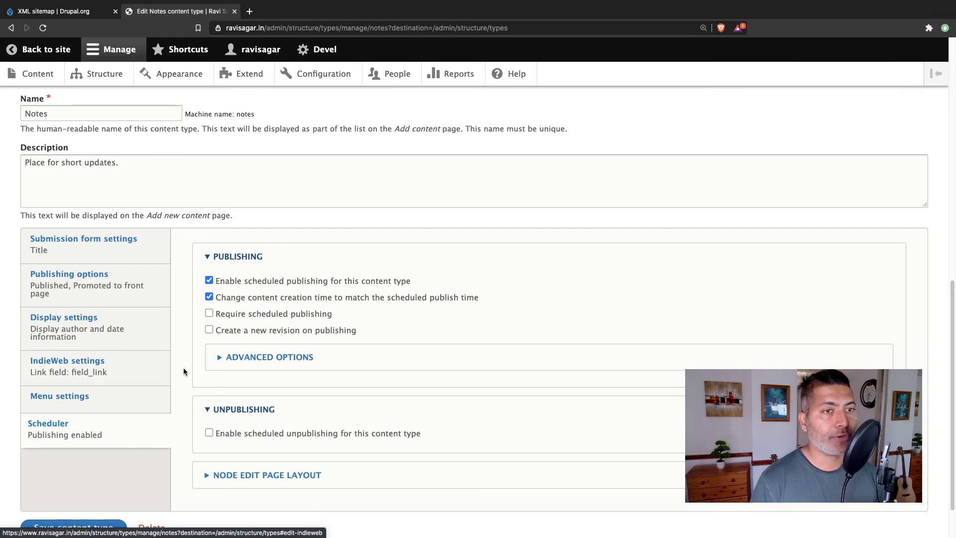
pyautogui.scroll(1, 142, 339)
pyautogui.click(37, 50)
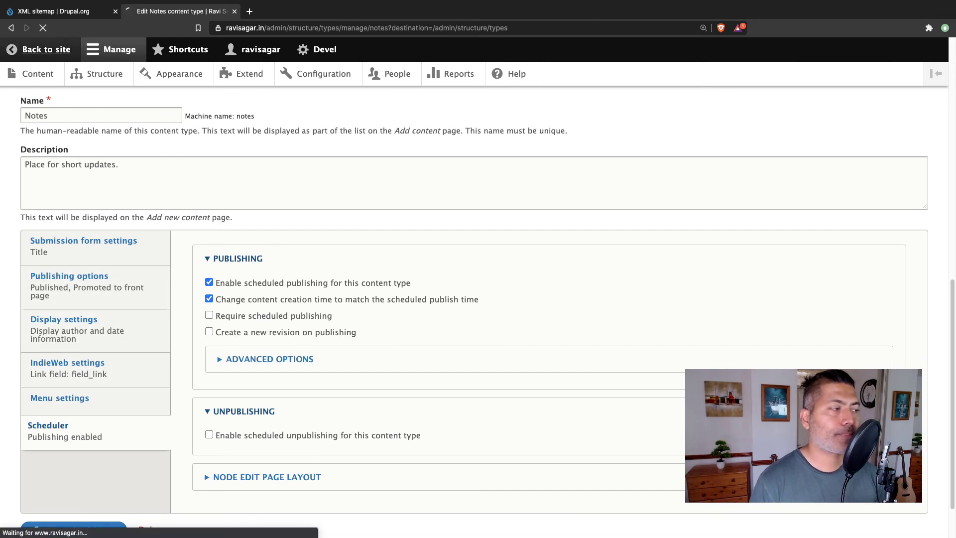